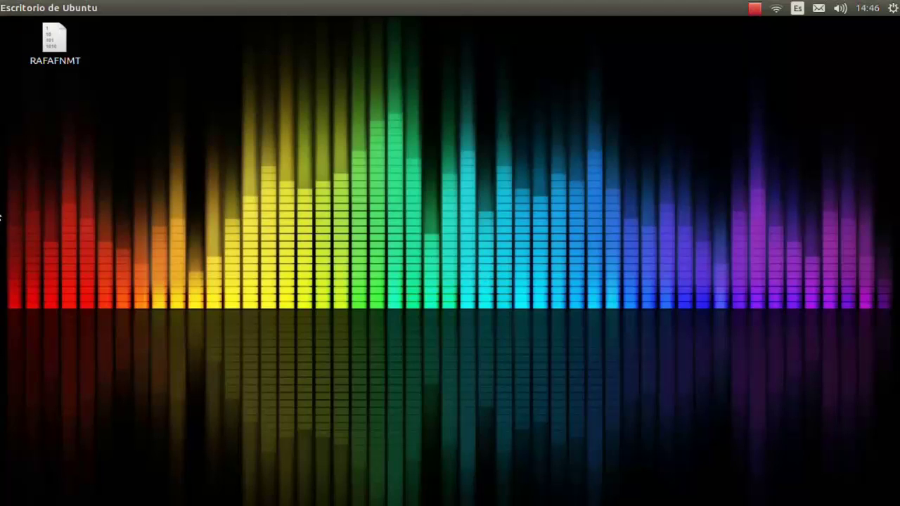
Step: Reveal the launcher, open the Apariencia section of Configuración del sistema and move its window higher on the desktop
mouse_move(9, 45)
mouse_move(0, 154)
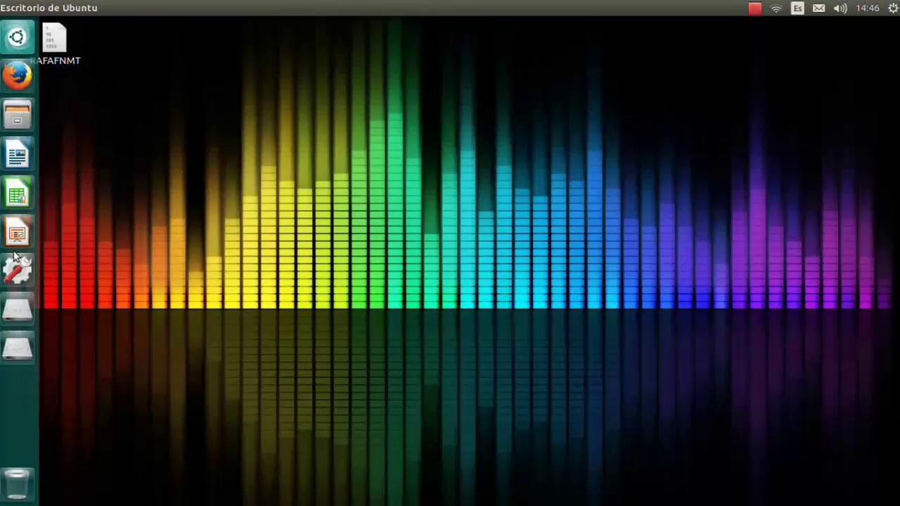
left_click(22, 272)
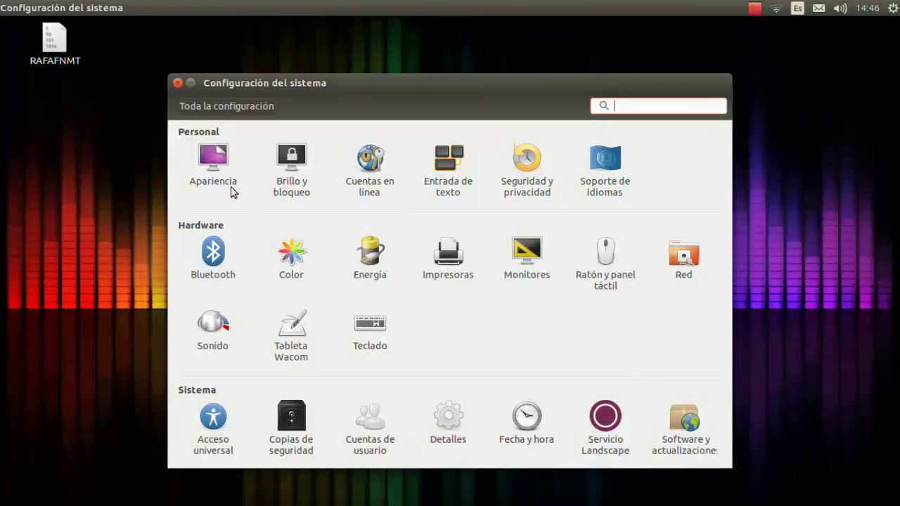
left_click(220, 167)
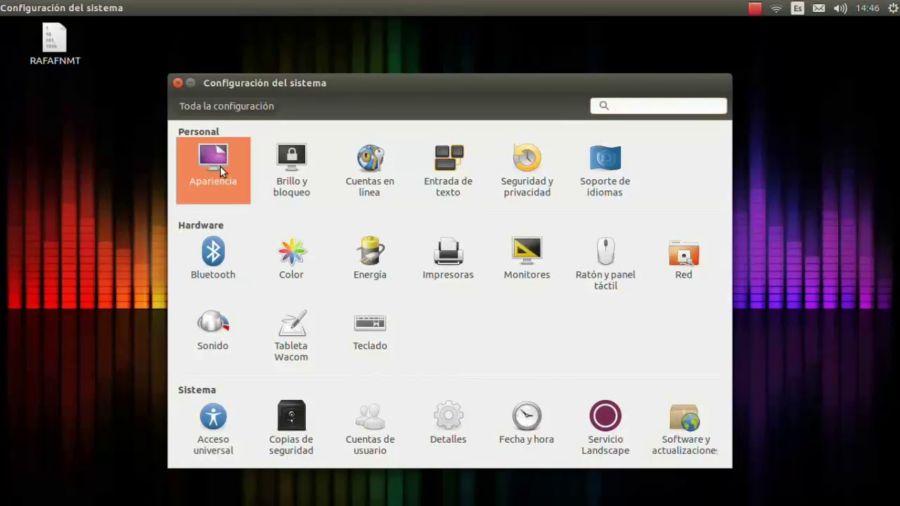
left_click_drag(386, 91, 369, 54)
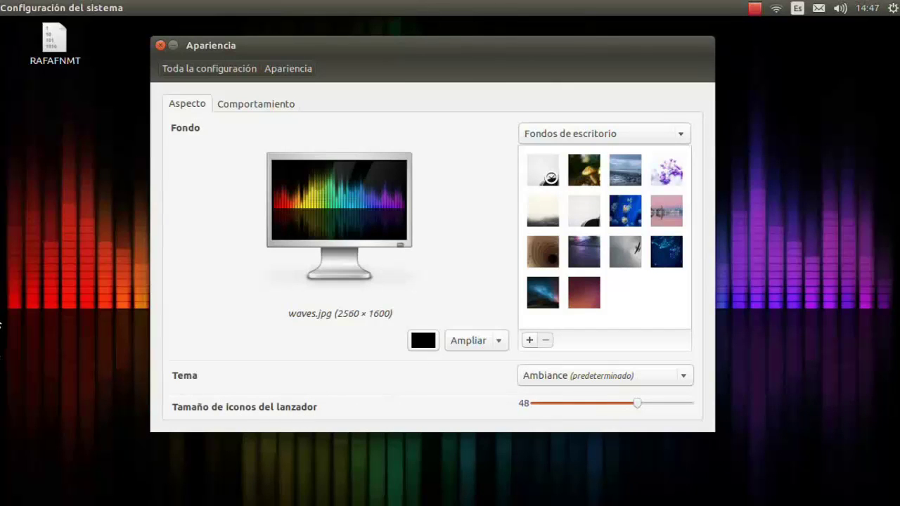
Step: Try different launcher icon sizes, checking the launcher each time, and return the size to 48
mouse_move(1, 253)
left_click_drag(638, 404, 540, 410)
left_click_drag(611, 402, 556, 407)
mouse_move(0, 180)
mouse_move(1, 89)
left_click_drag(555, 407, 560, 408)
left_click_drag(617, 405, 638, 404)
left_click_drag(575, 405, 635, 402)
mouse_move(1, 271)
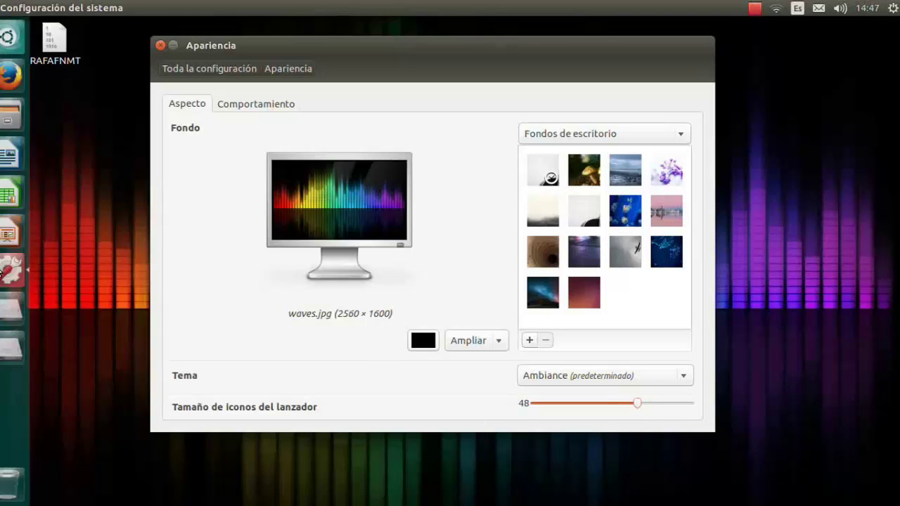
Step: In the Comportamiento settings, set the auto-hidden launcher to reveal from Esquina superior izquierda and close the window
left_click(233, 105)
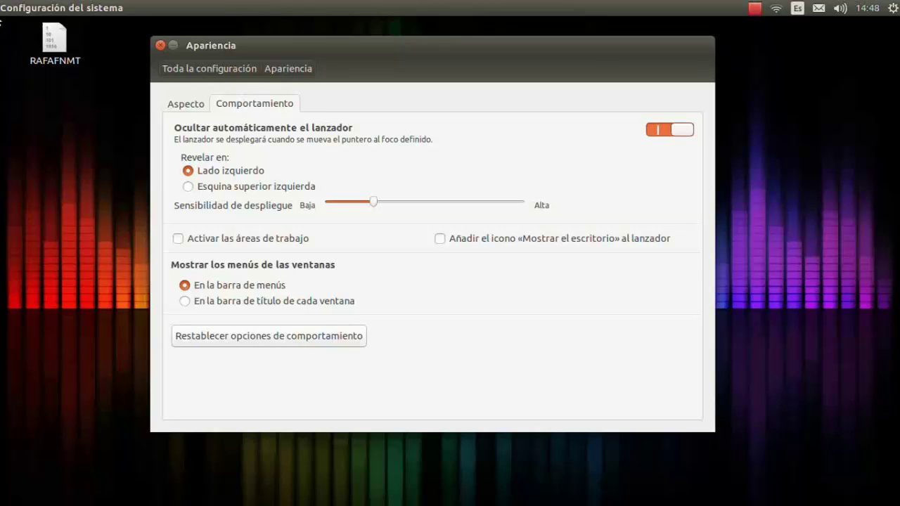
mouse_move(1, 32)
mouse_move(1, 88)
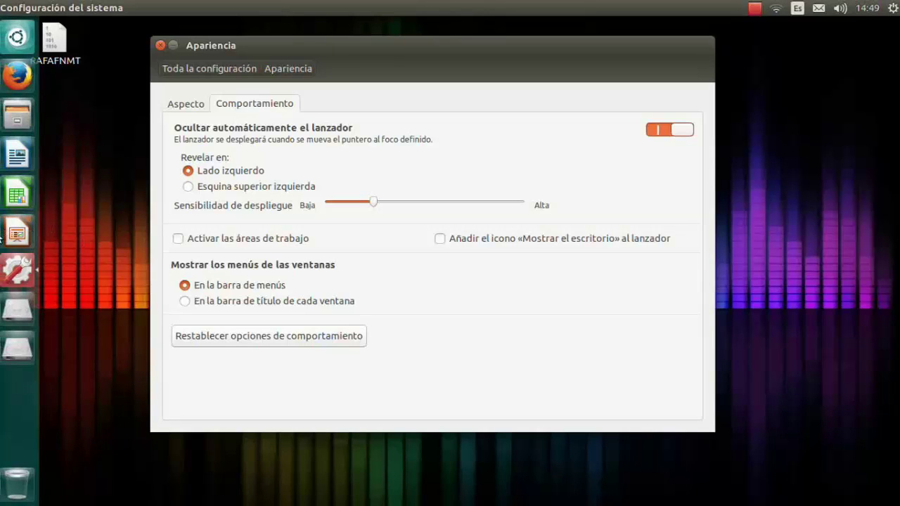
left_click(188, 186)
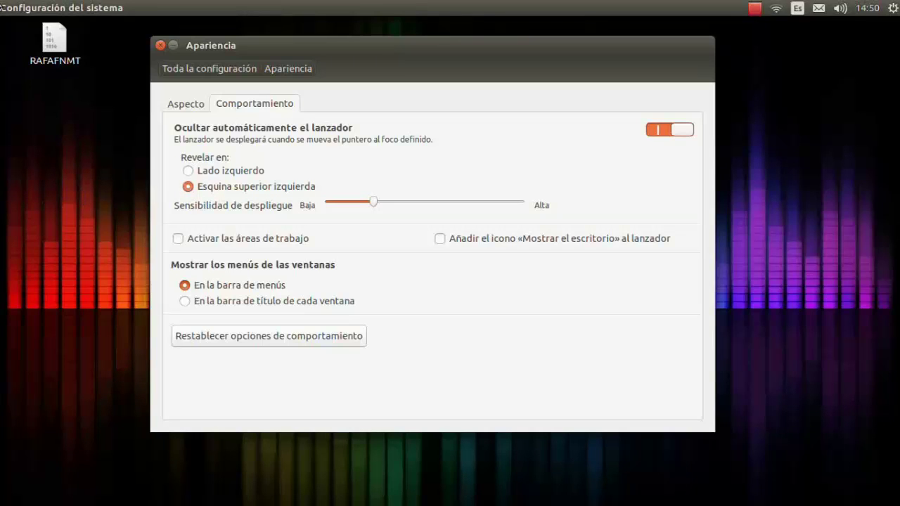
left_click(159, 46)
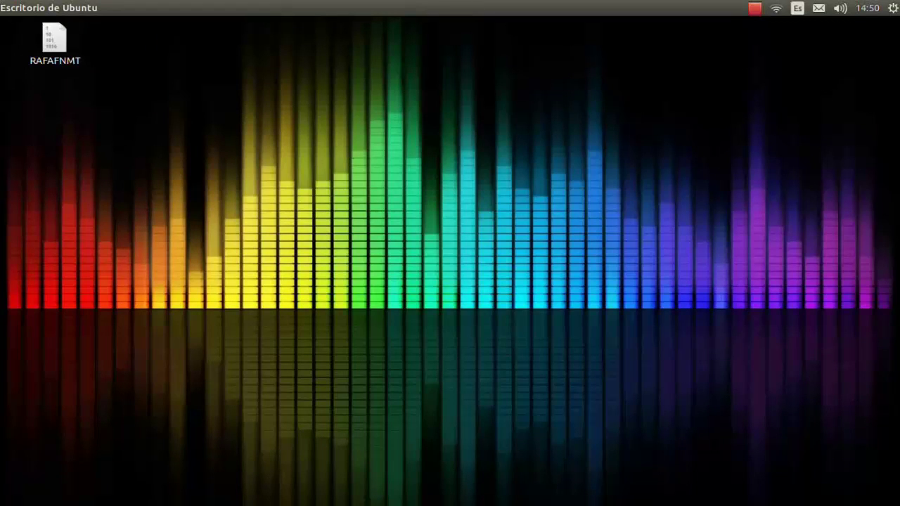
mouse_move(1, 10)
key("super")
type("sy")
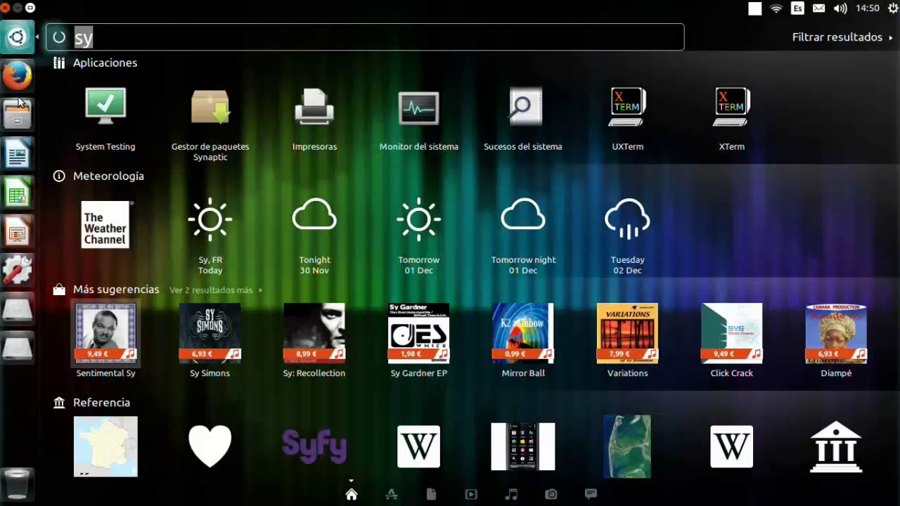
Step: Reopen the Comportamiento settings of Apariencia, set the launcher to reveal from Lado izquierdo and test it
left_click(17, 267)
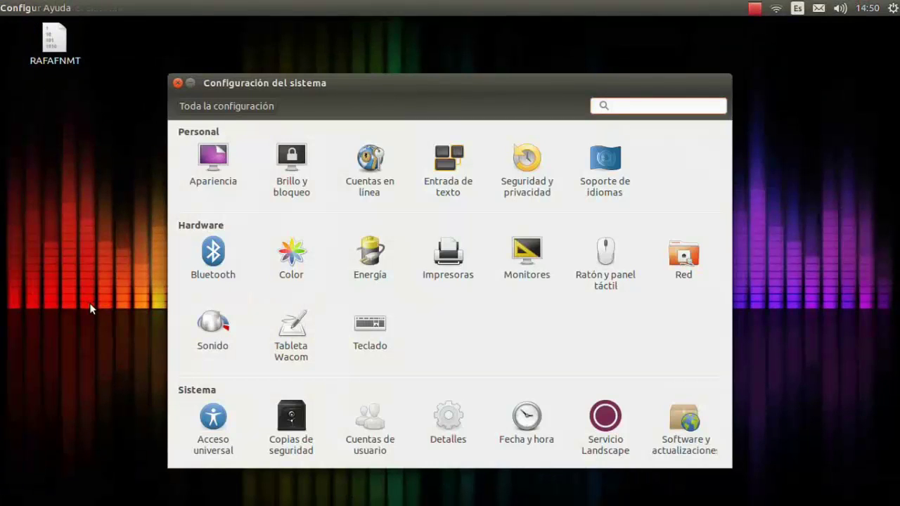
left_click(228, 163)
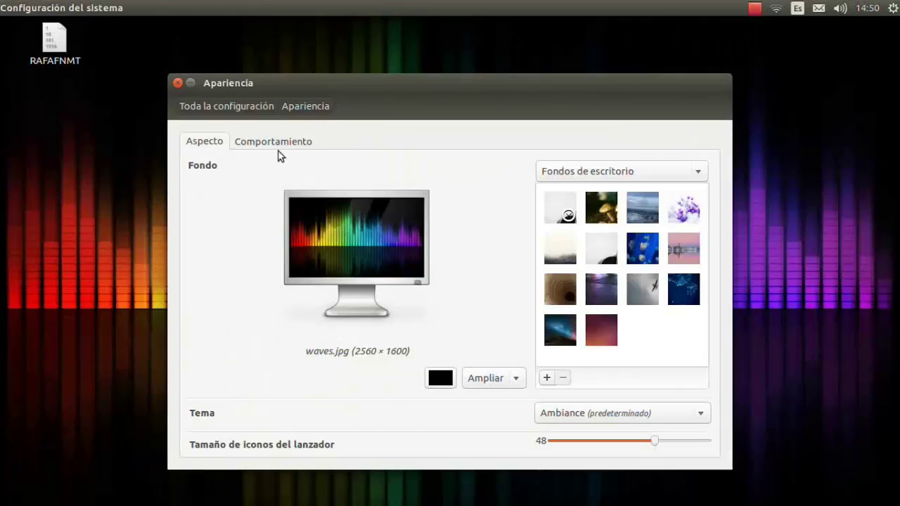
left_click(274, 143)
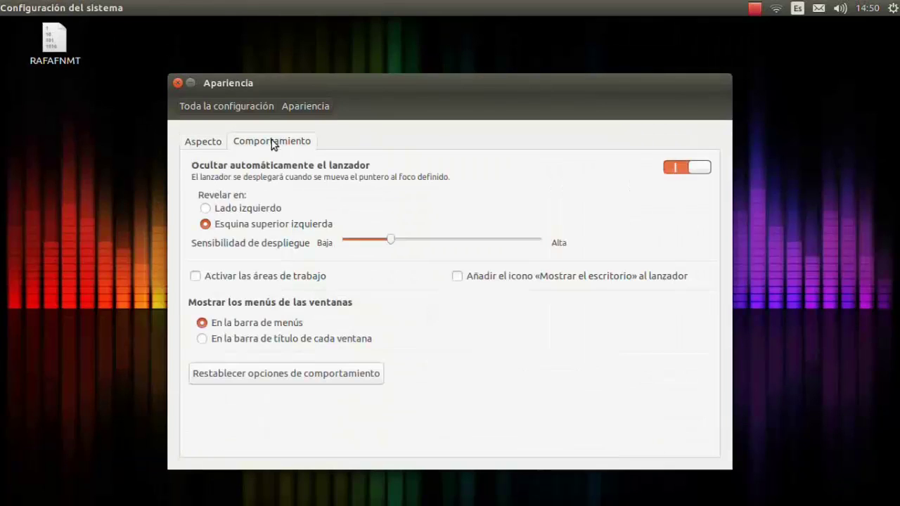
left_click(205, 208)
mouse_move(1, 167)
mouse_move(1, 203)
Step: Add the «Mostrar el escritorio» icon to the launcher and use it to hide and restore the open window
left_click(458, 279)
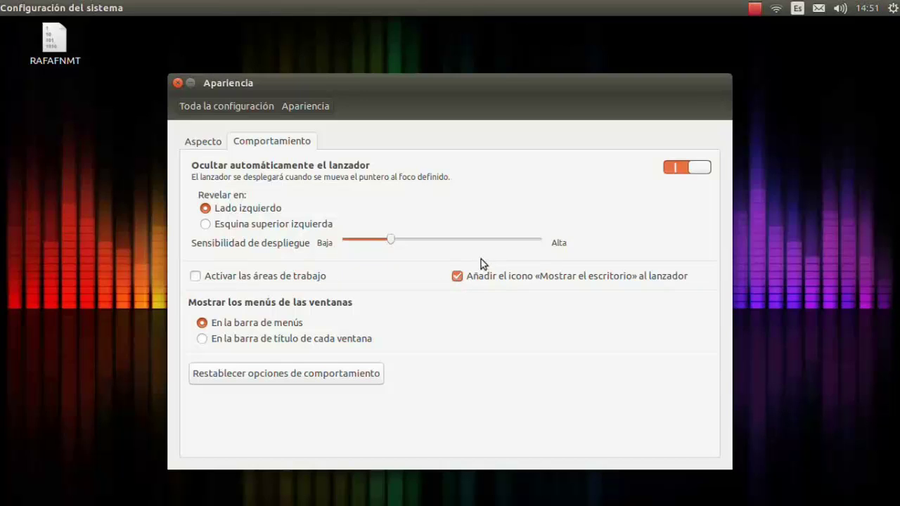
mouse_move(1, 309)
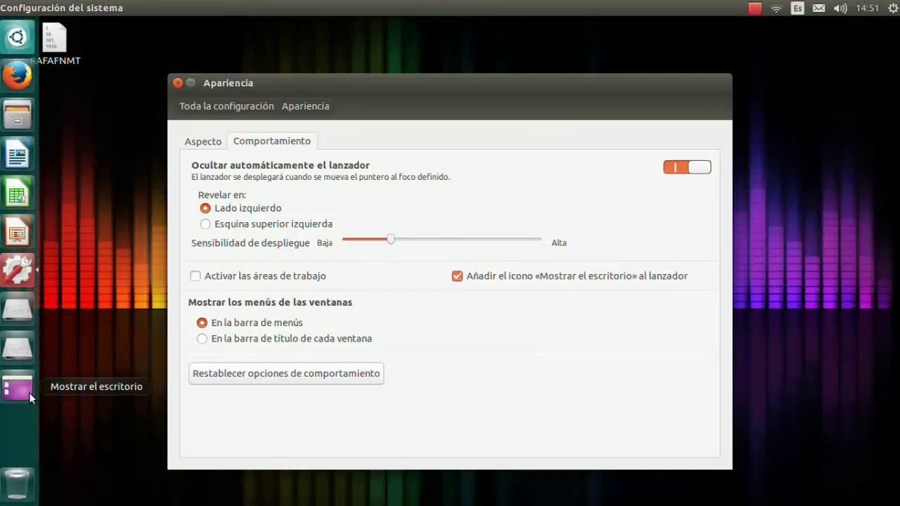
left_click(20, 392)
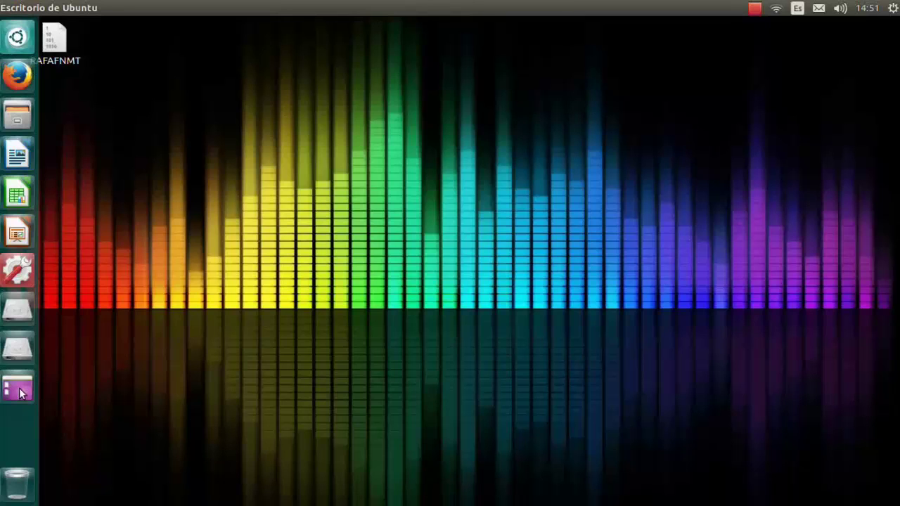
left_click(19, 393)
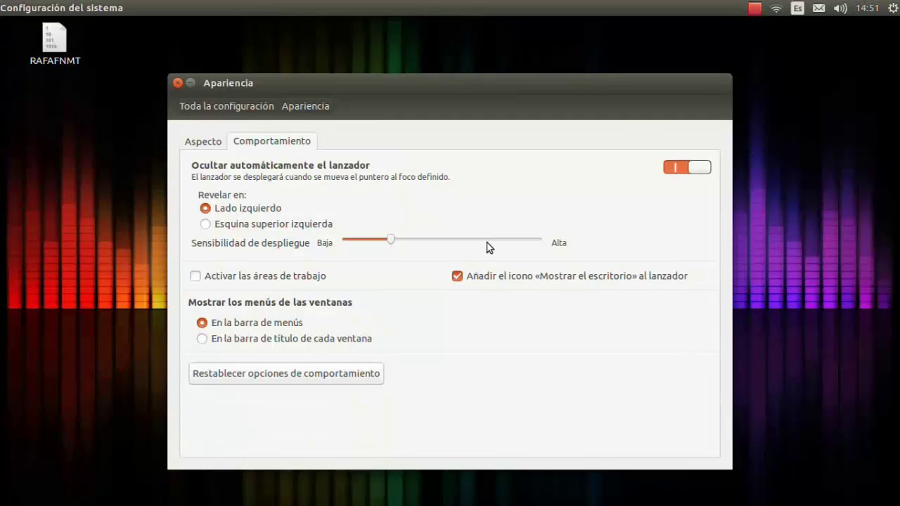
Step: Minimize and restore the Apariencia window, and remove the «Mostrar el escritorio» icon from the launcher
left_click(190, 84)
mouse_move(1, 278)
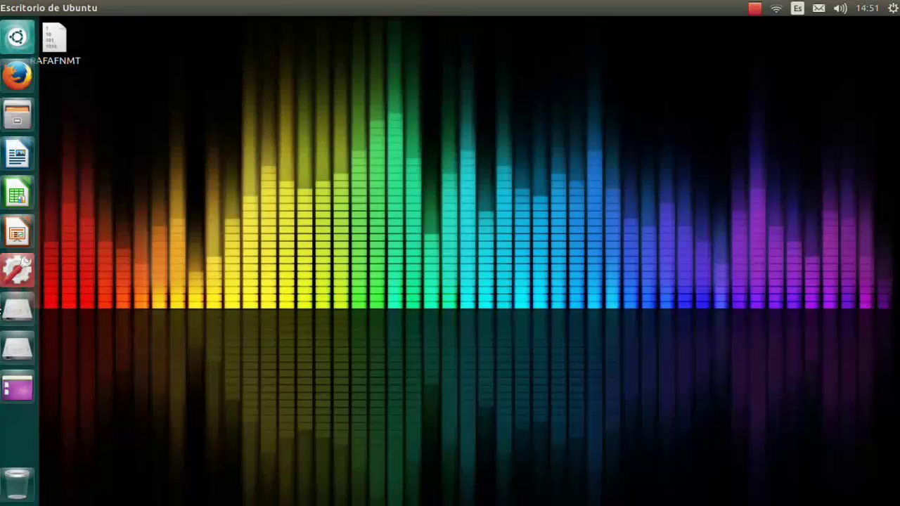
left_click(10, 276)
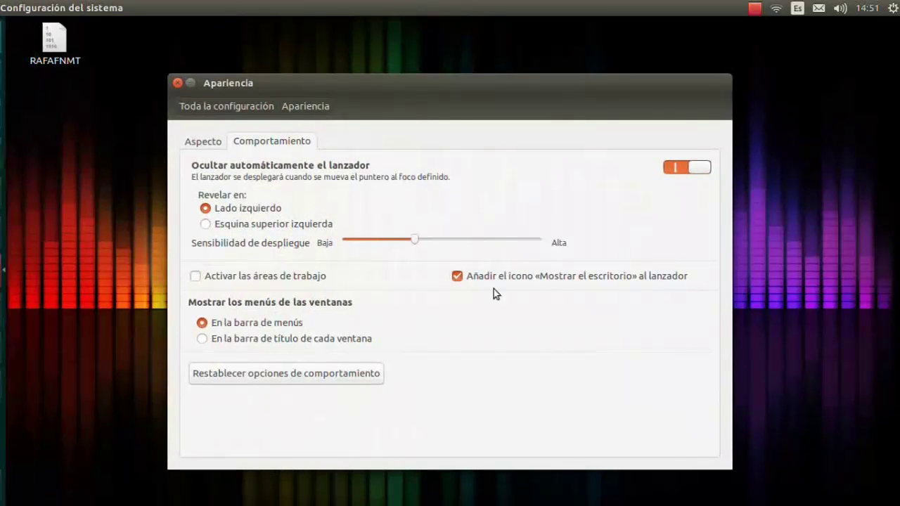
left_click(457, 276)
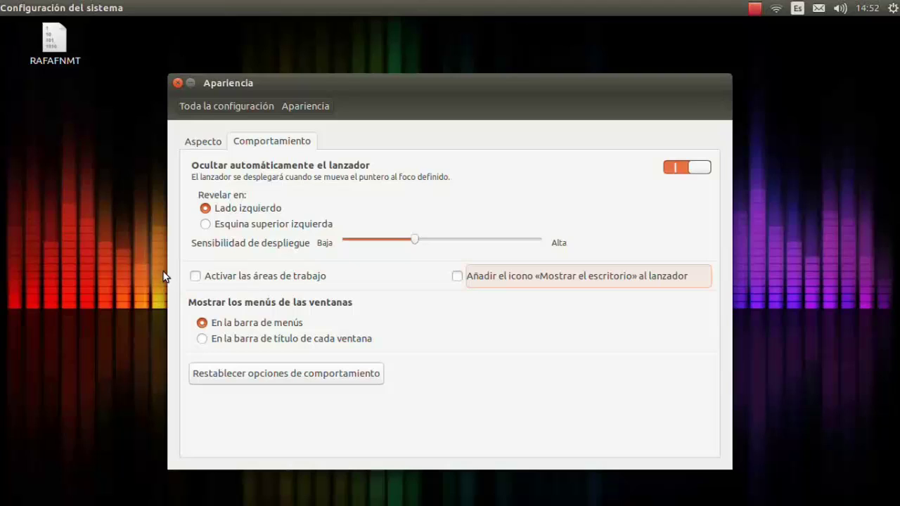
Step: Activate the workspaces (áreas de trabajo) and briefly open and close the workspace overview
left_click(200, 276)
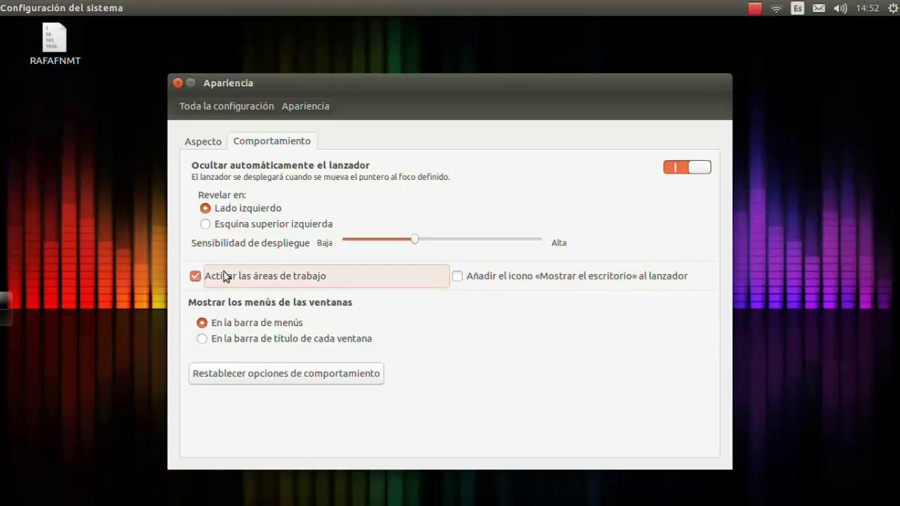
mouse_move(1, 315)
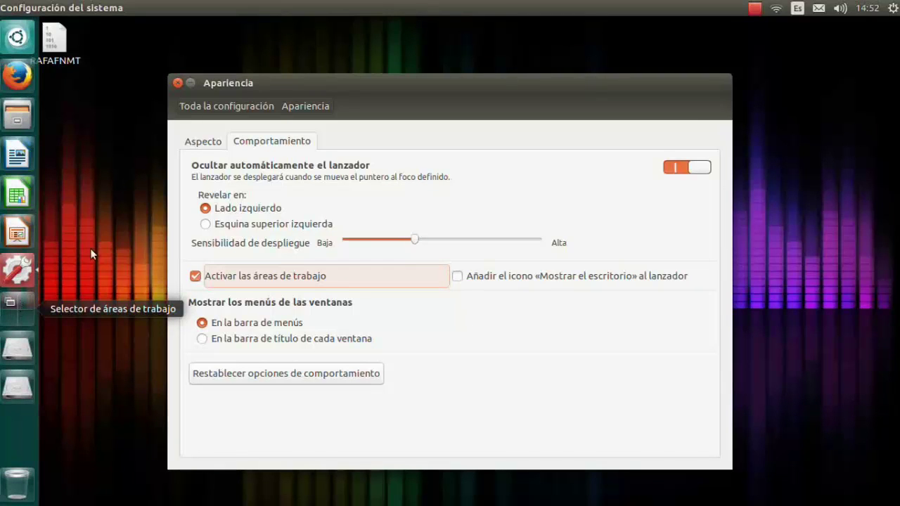
key("super+s")
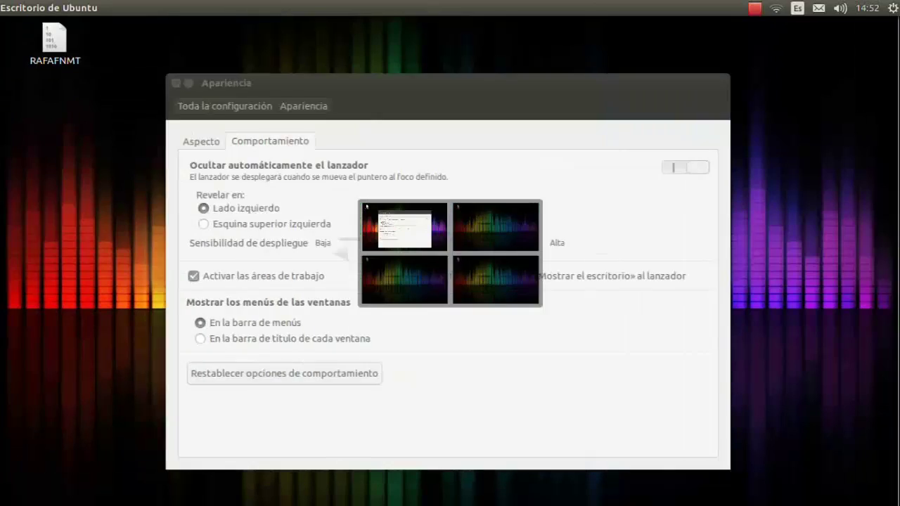
key("super+s")
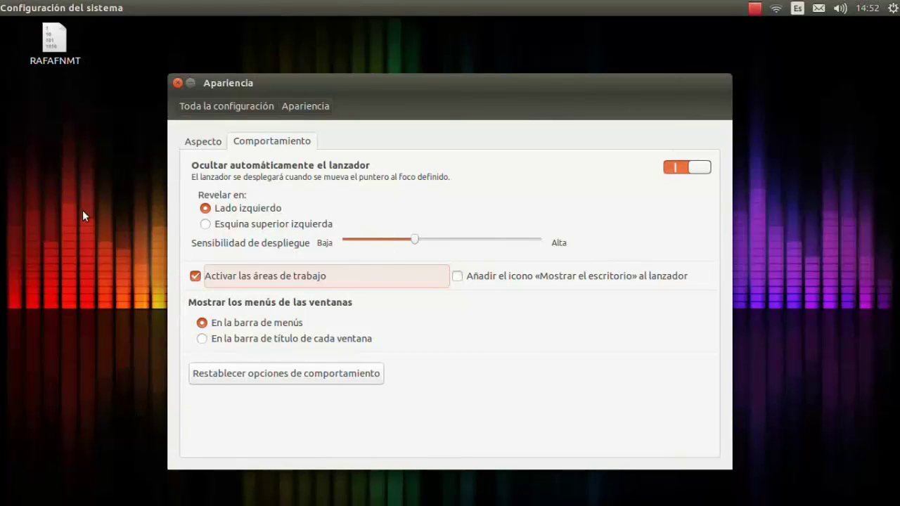
Step: Switch through the four workspaces in every direction and return to the one with the Apariencia window
key("ctrl+alt+Right")
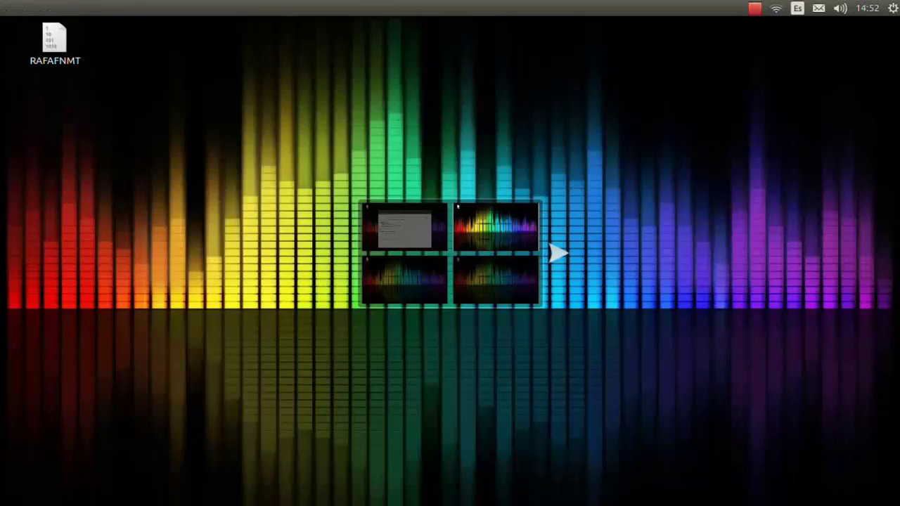
key("ctrl+alt+Left")
key("ctrl+alt+Down")
key("ctrl+alt+Up")
key("ctrl+alt+Right")
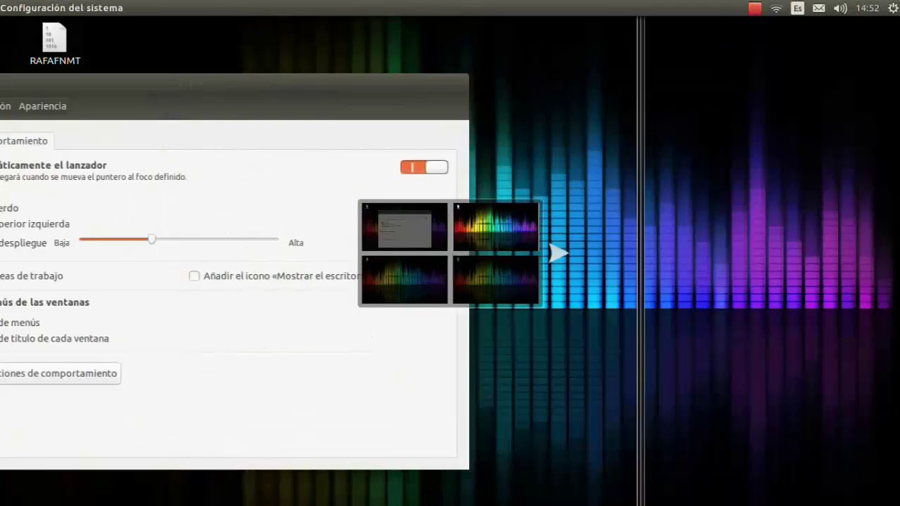
key("ctrl+alt+Left")
key("ctrl+alt+Down")
key("ctrl+alt+Right")
key("ctrl+alt+Up")
key("ctrl+alt+Left")
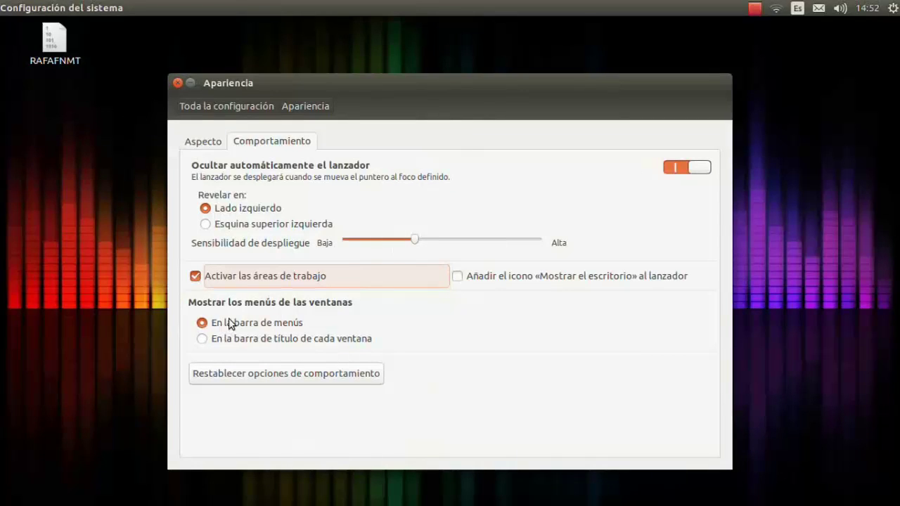
Step: Deactivate the workspaces (áreas de trabajo), look over the Aspecto and Comportamiento settings and close Apariencia
left_click(196, 276)
left_click(216, 139)
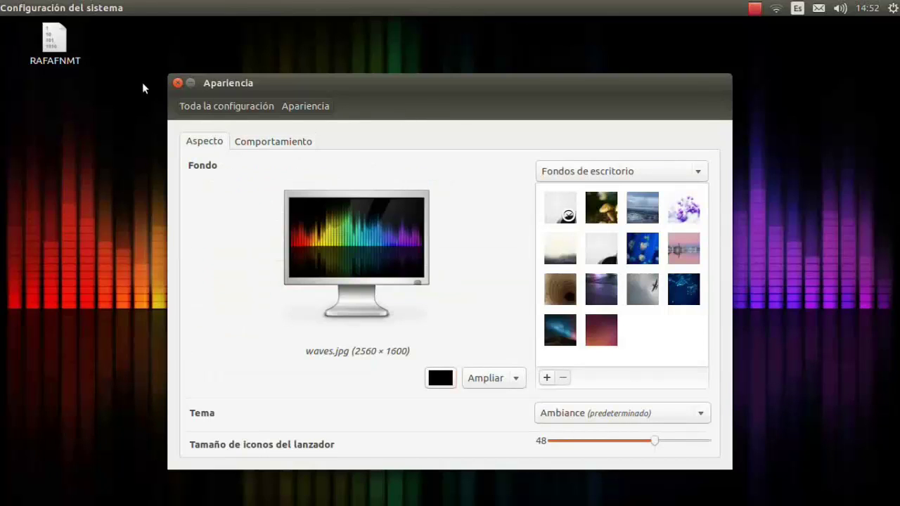
left_click(289, 140)
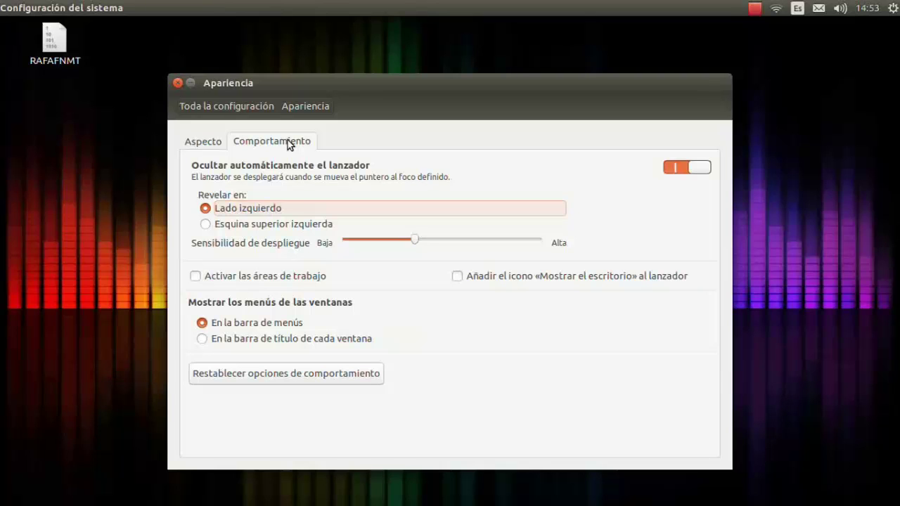
left_click(177, 83)
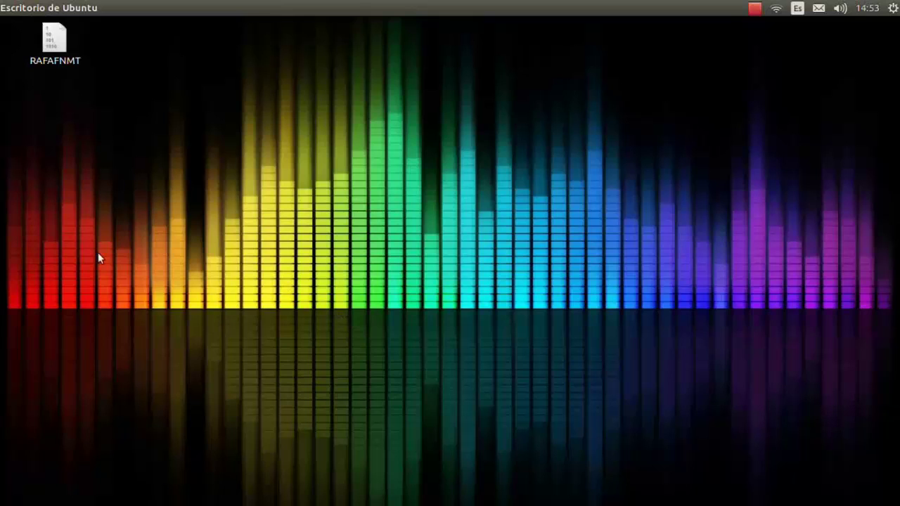
Step: Search the Dash for "sy" to find the Gestor de paquetes Synaptic
mouse_move(1, 200)
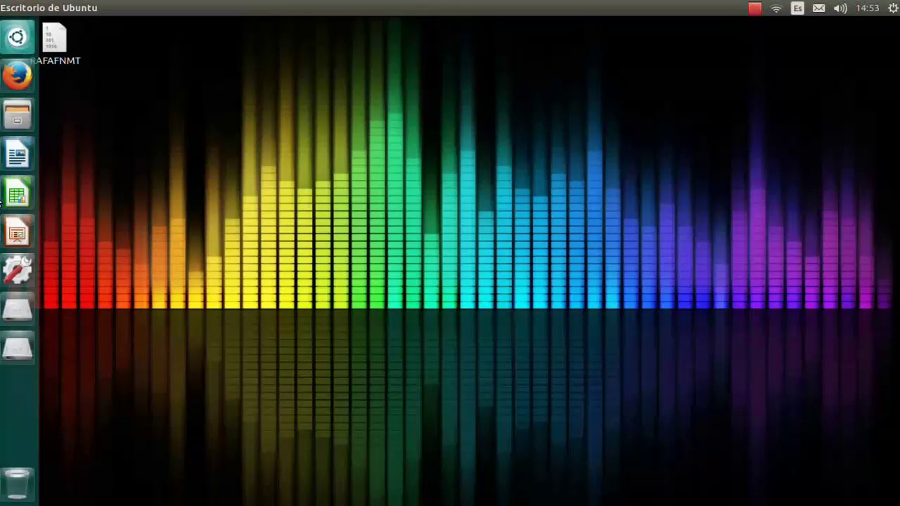
left_click(17, 36)
type("sy")
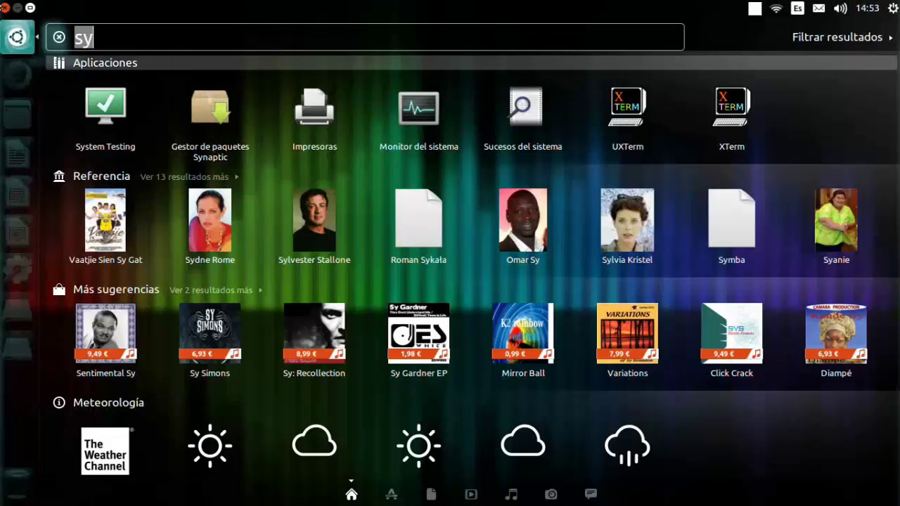
left_click(211, 100)
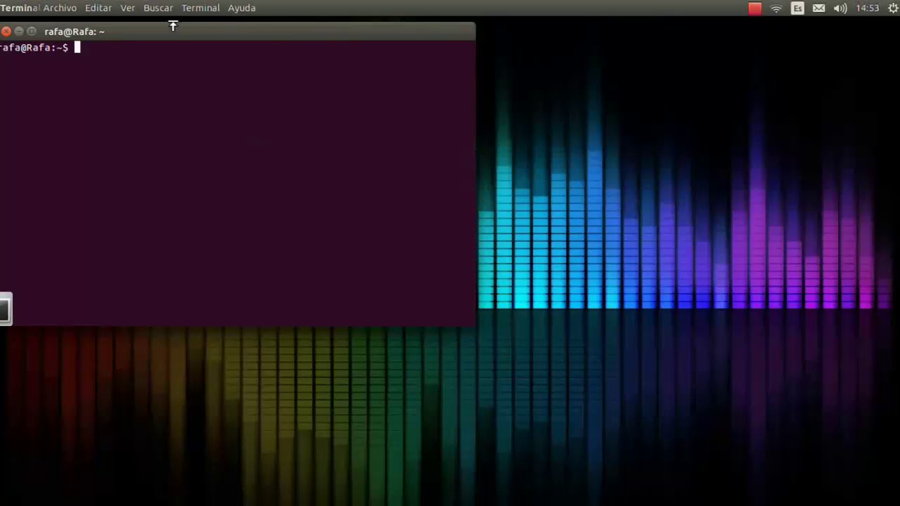
Step: Move the terminal window towards the middle of the desktop and start a root session with "sudo su", entering the account password
left_click_drag(170, 29, 398, 84)
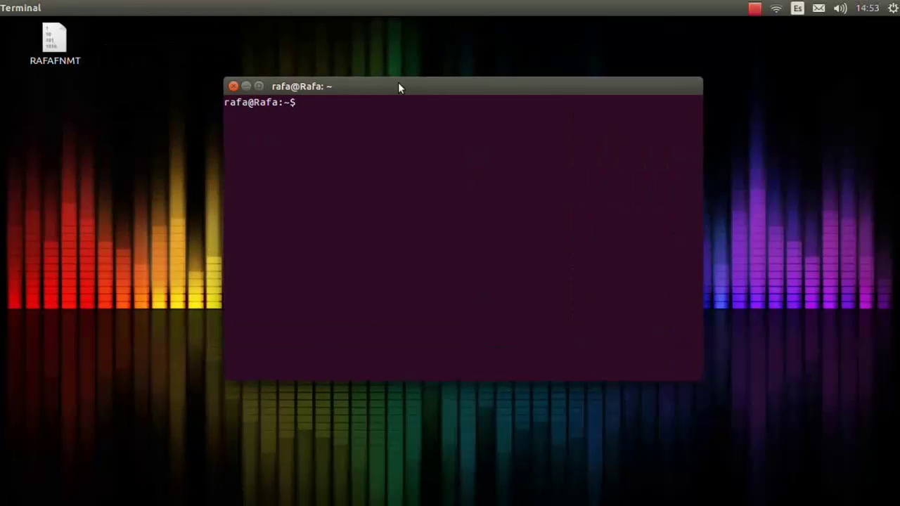
type("sudo su")
key("Return")
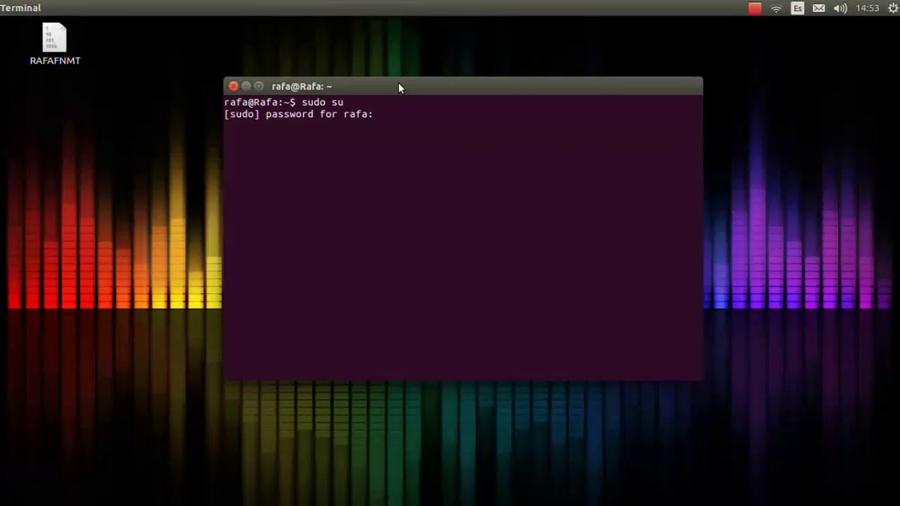
key("Return")
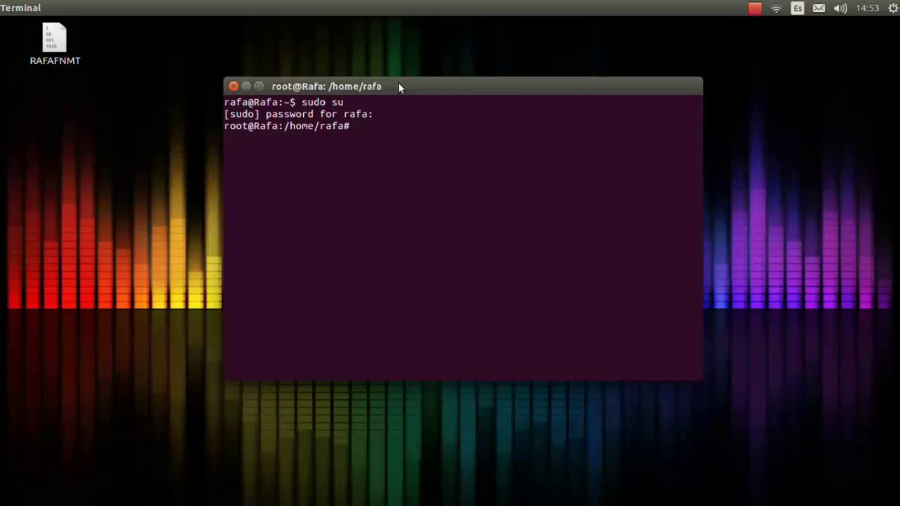
Step: Run "apt-get install synaptic" in the root session and close the terminal
type("apt-get install syna")
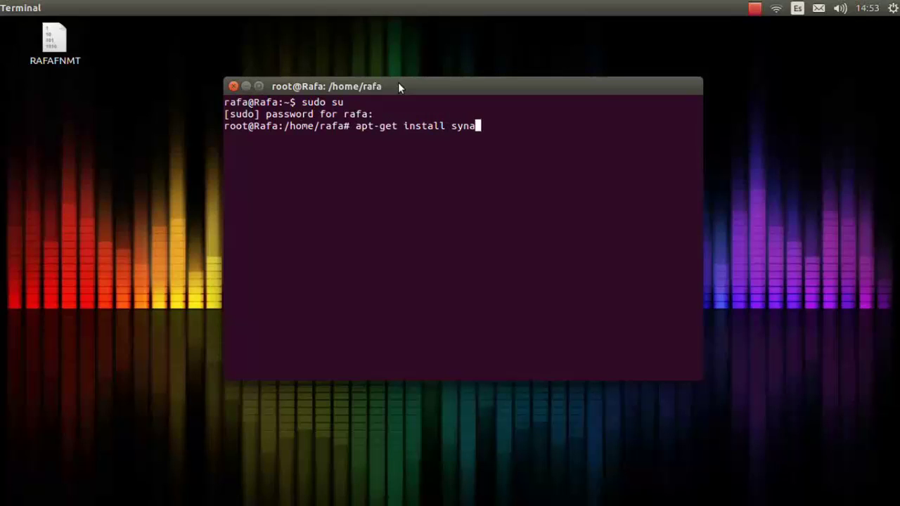
type("ptic")
key("Return")
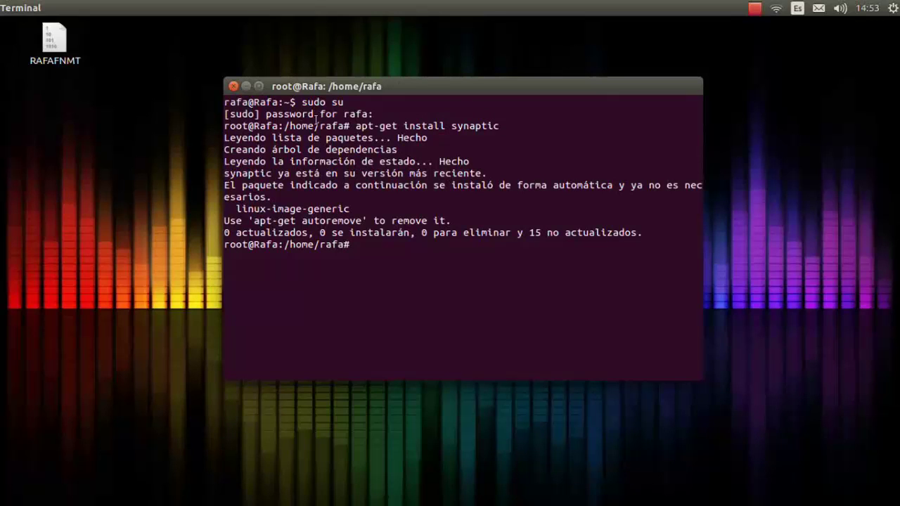
left_click(232, 85)
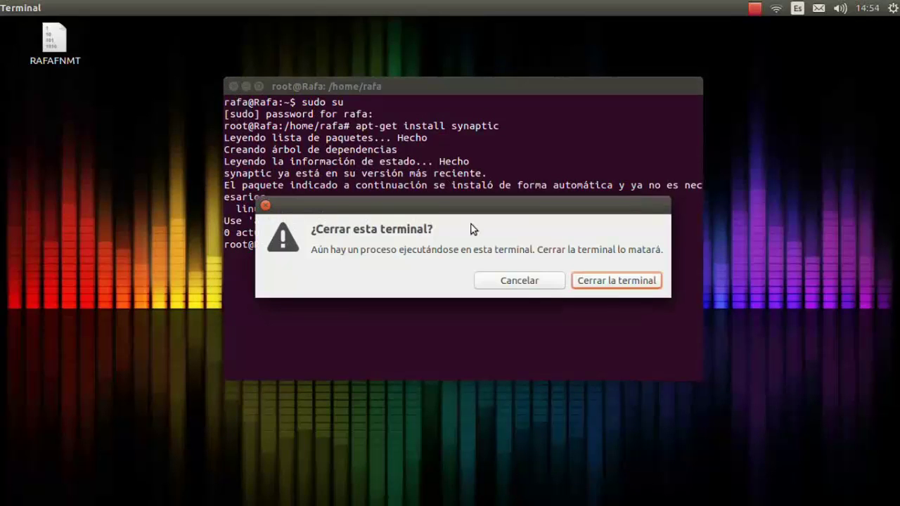
left_click(616, 285)
Step: Launch the Gestor de paquetes Synaptic from the Dash and authenticate with the account password
mouse_move(1, 118)
left_click(17, 39)
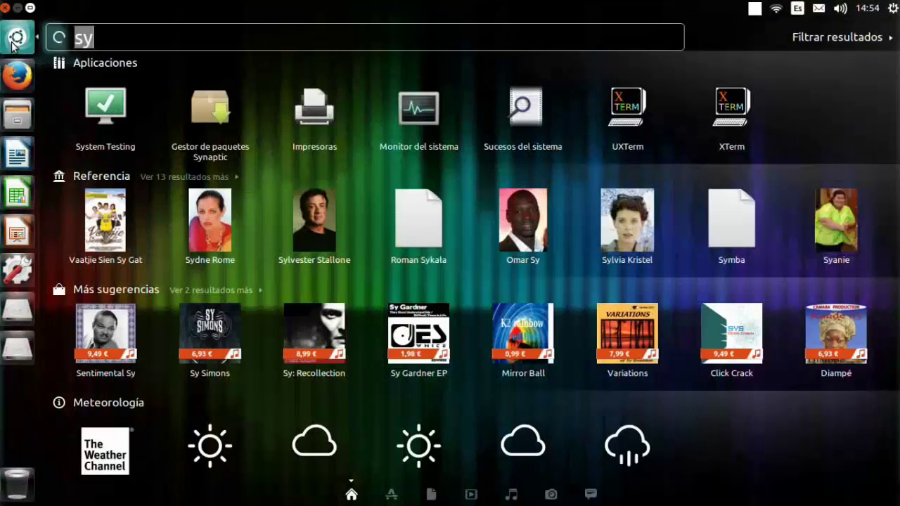
left_click(223, 116)
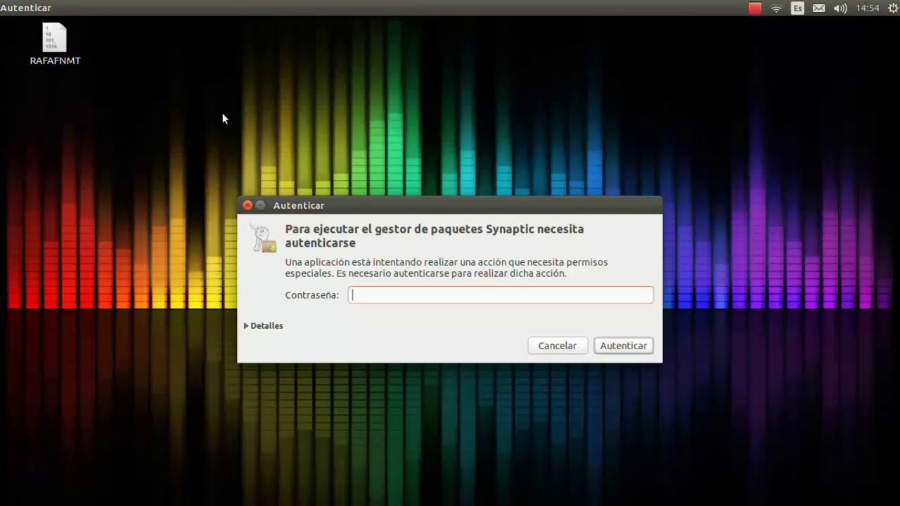
type("•••")
key("BackSpace")
key("BackSpace")
key("BackSpace")
type("•••••")
key("Return")
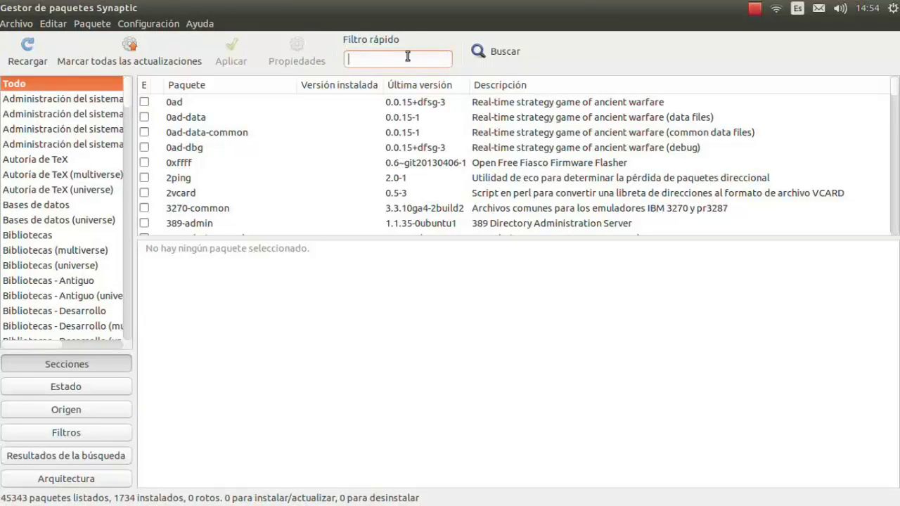
Step: Try filtering the package list for "ubuntu tweak tool" and for "ubuntu tweak", and clear the quick filter
type("ubuntu")
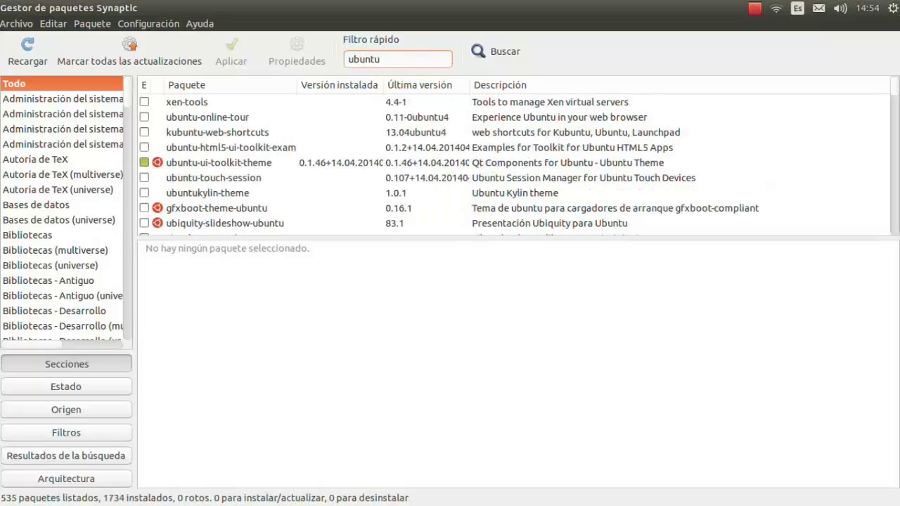
type(" tweak tool")
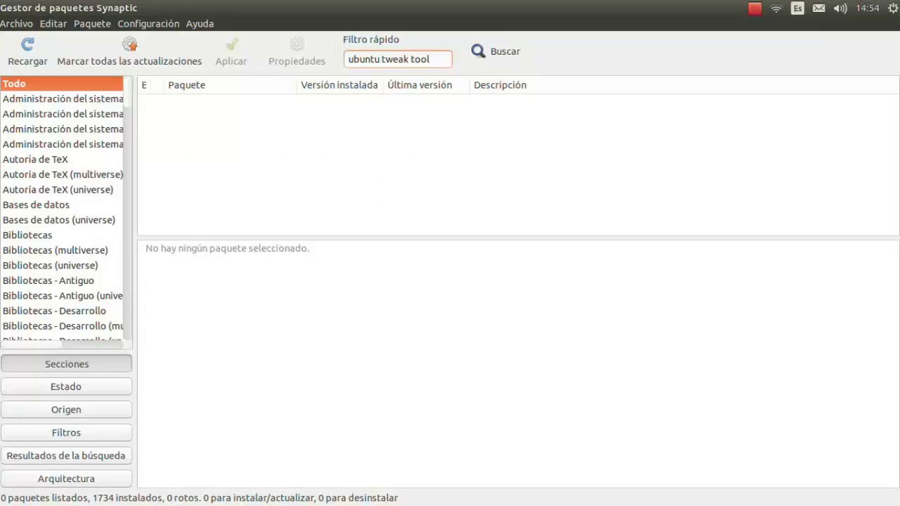
key("BackSpace")
key("BackSpace")
key("BackSpace")
key("BackSpace")
key("BackSpace")
key("BackSpace")
key("BackSpace")
key("BackSpace")
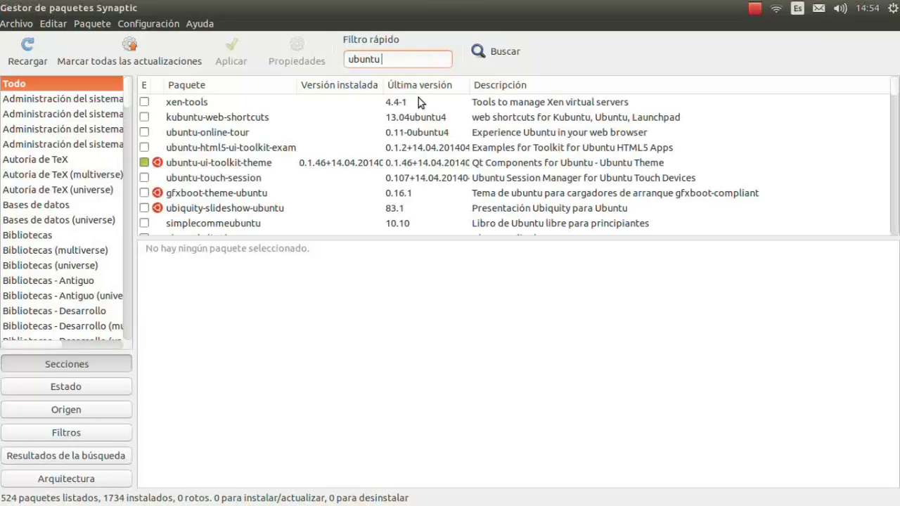
type("tweak")
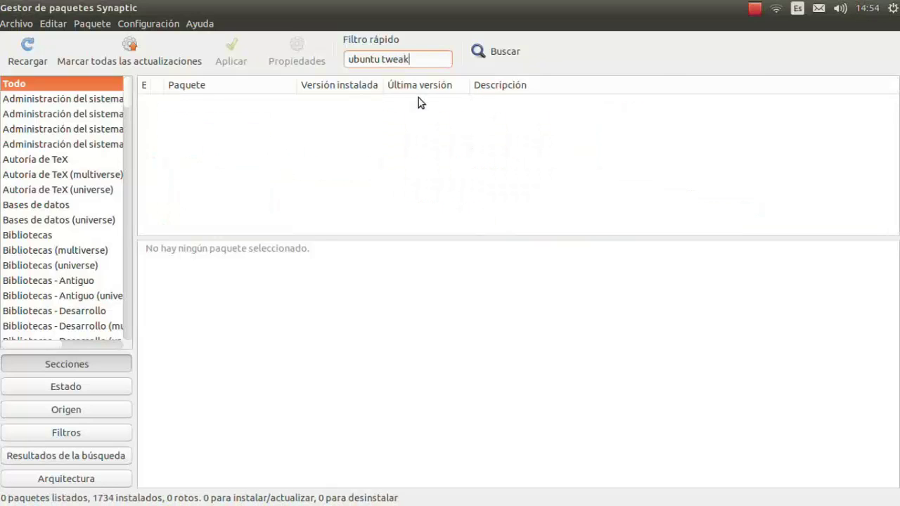
key("BackSpace")
key("BackSpace")
key("BackSpace")
key("BackSpace")
key("BackSpace")
key("BackSpace")
key("BackSpace")
key("BackSpace")
key("BackSpace")
key("BackSpace")
key("BackSpace")
key("BackSpace")
left_click(500, 51)
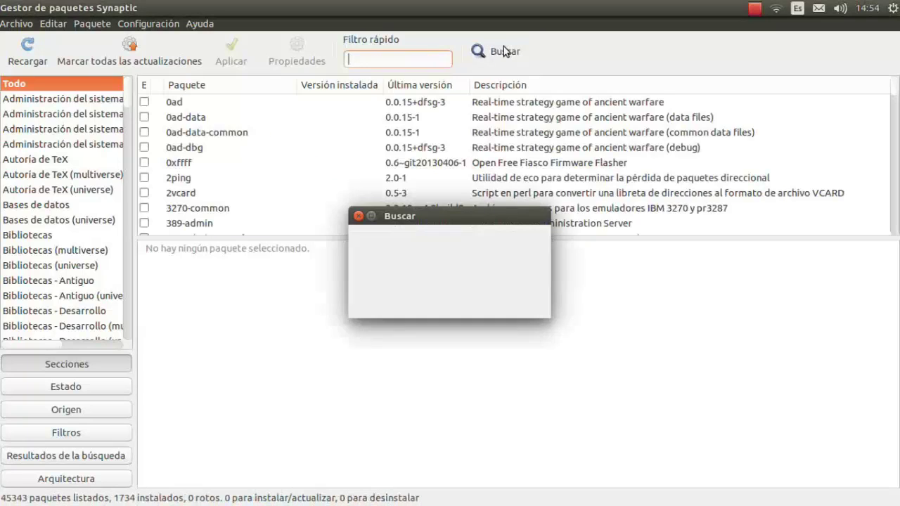
type("ubunt")
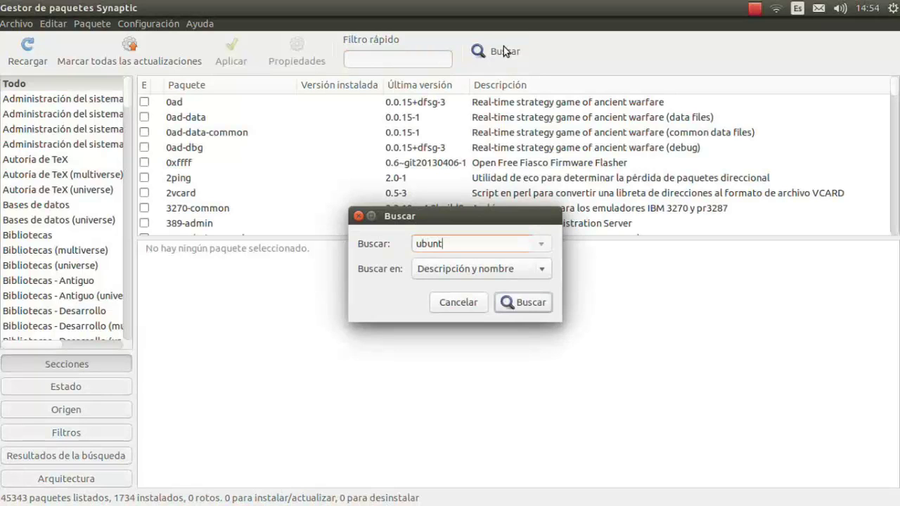
key("BackSpace")
key("BackSpace")
key("BackSpace")
key("BackSpace")
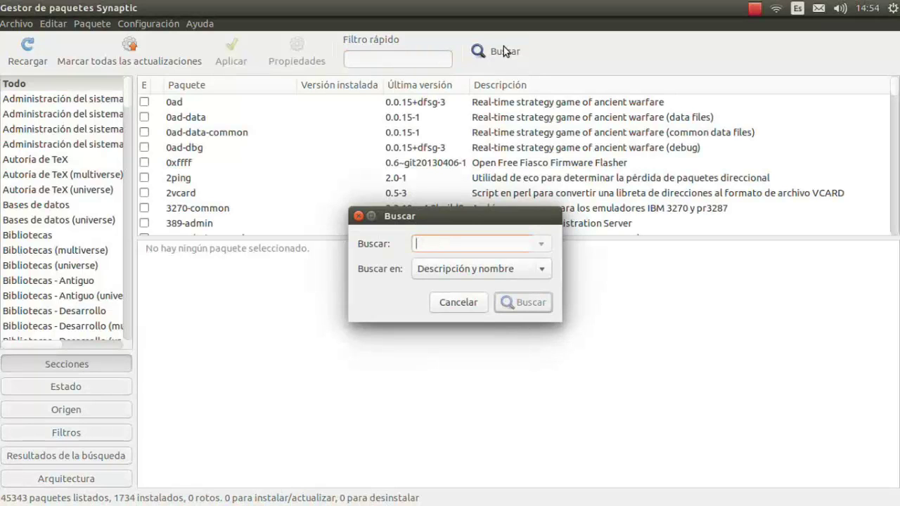
left_click(457, 302)
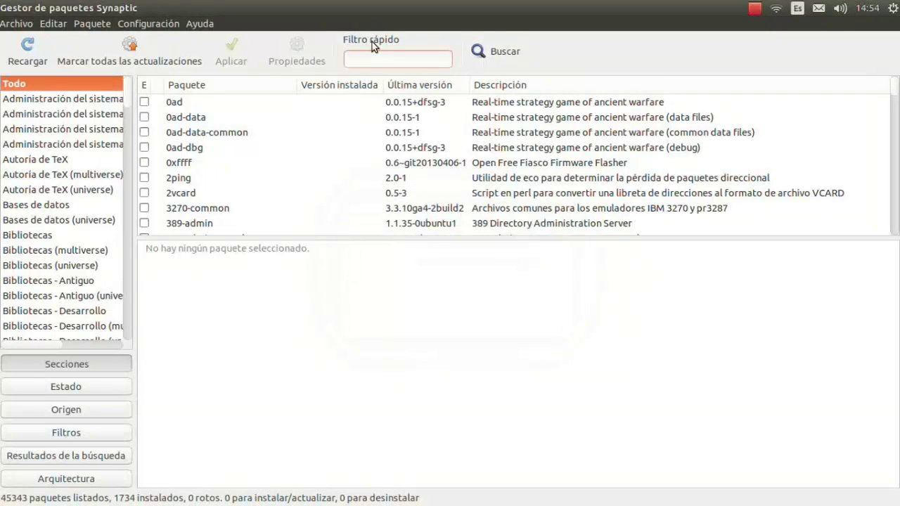
Step: Filter the packages for "unity tweak" and install the unity-tweak-tool package, closing the report of applied changes
type("unity tweak")
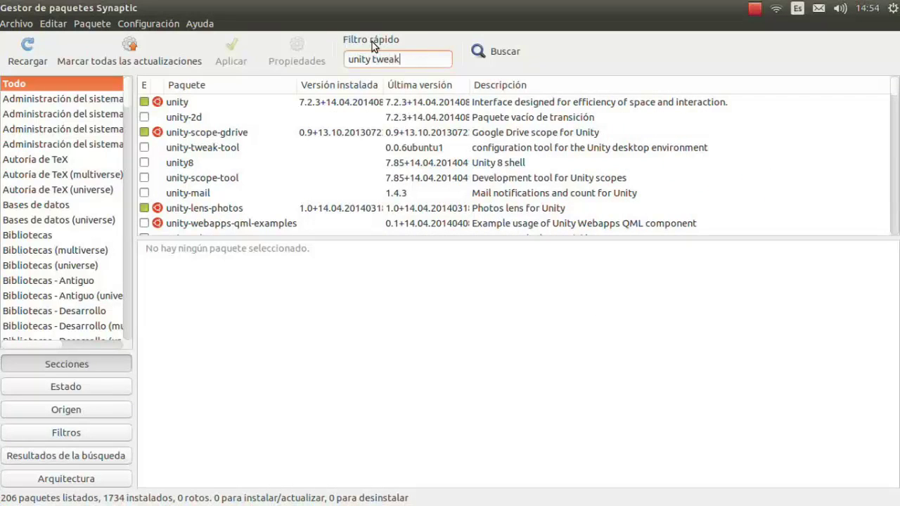
left_click(175, 105)
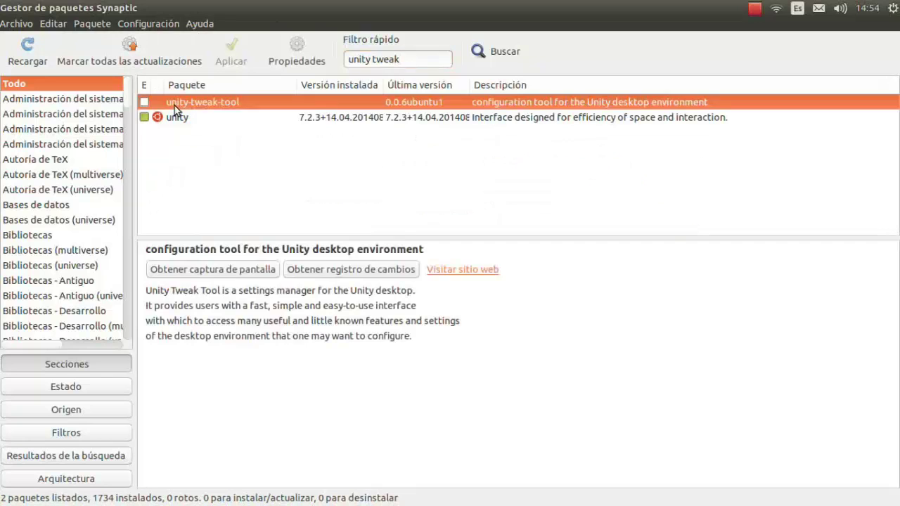
right_click(174, 106)
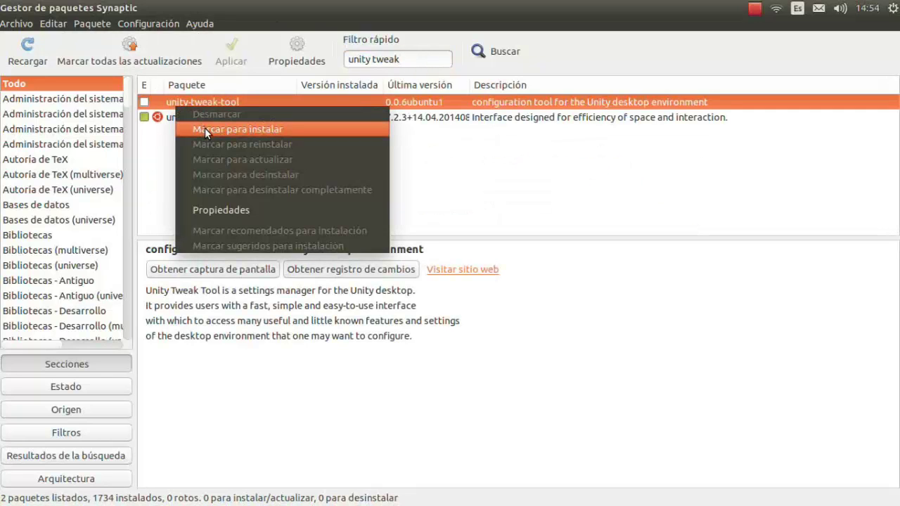
left_click(204, 129)
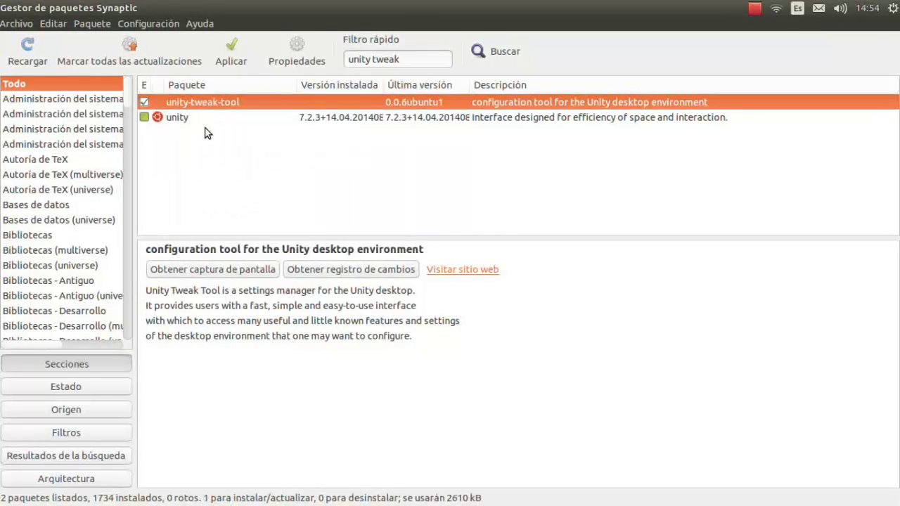
left_click(227, 45)
left_click(625, 398)
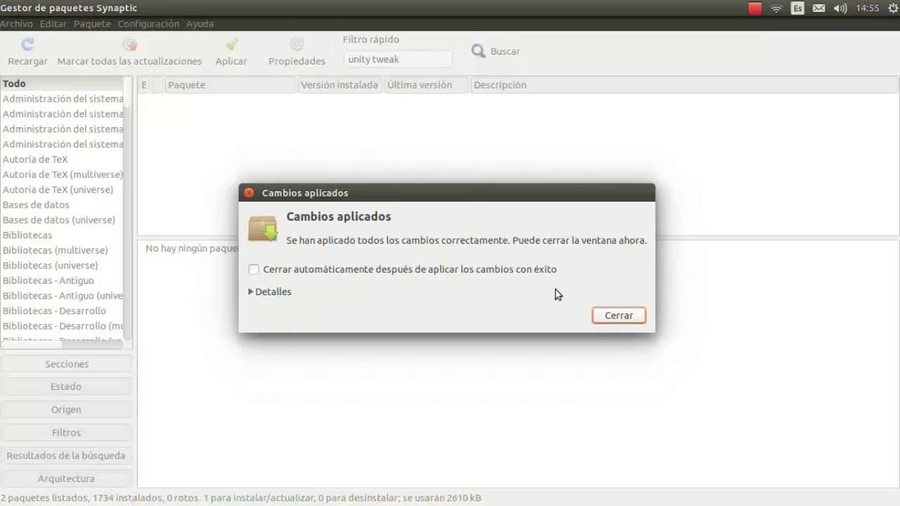
left_click(628, 316)
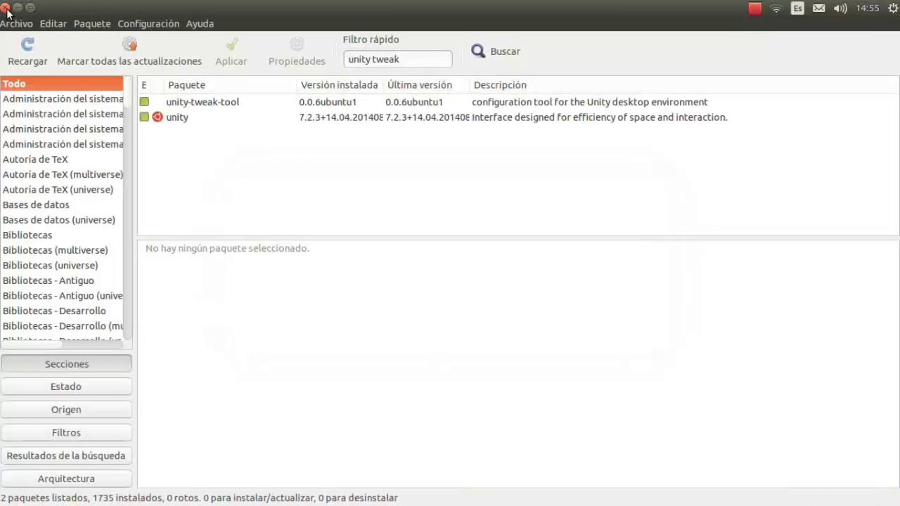
Step: Close the package manager, search the Dash for "unity" and open Unity Tweak Tool
left_click(5, 7)
left_click(16, 36)
type("sy")
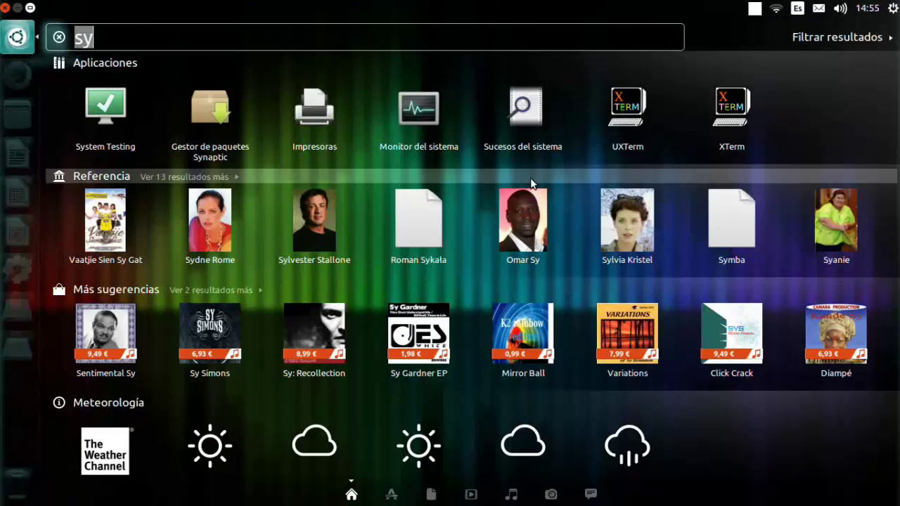
type("unity")
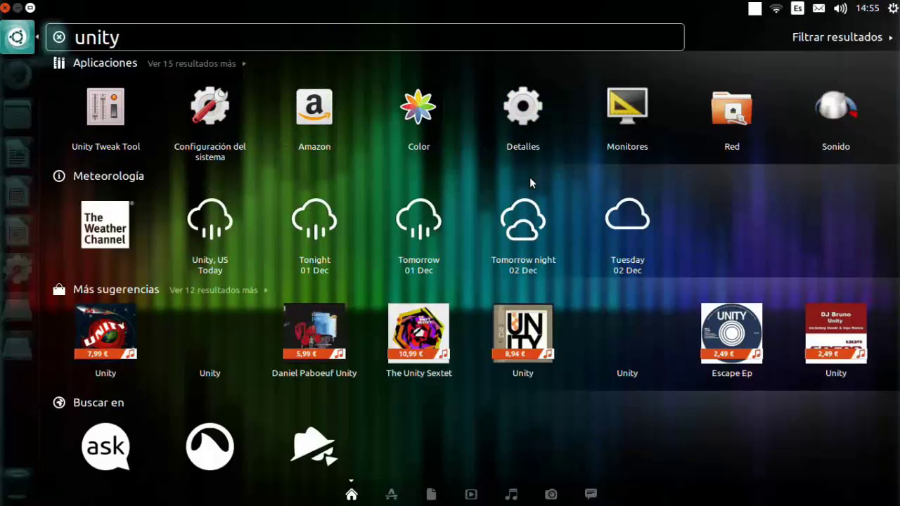
left_click(97, 115)
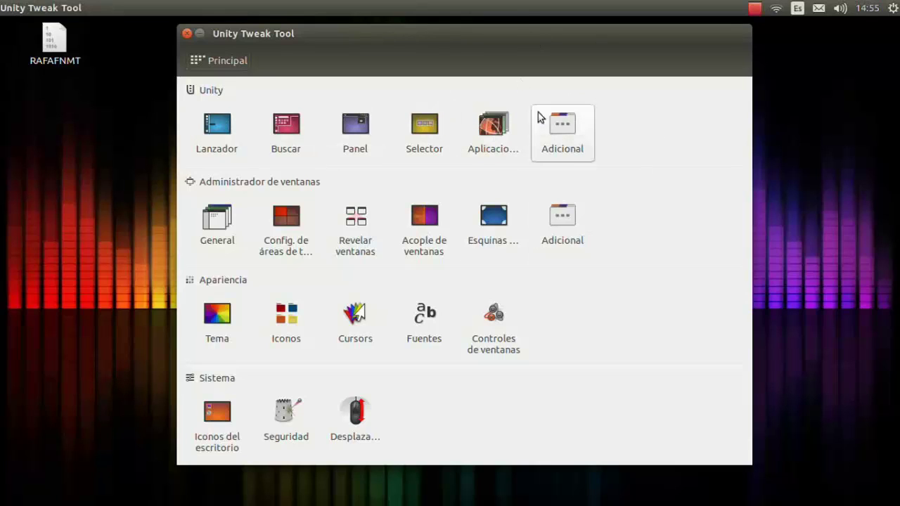
Step: Open the Unity Lanzador settings and look through the auto-hide animation options, choosing Fade and slide
left_click(231, 126)
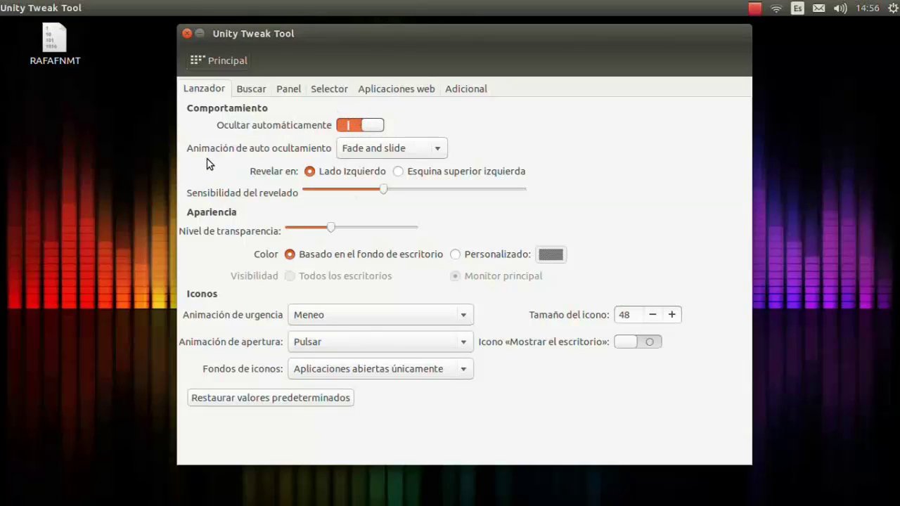
left_click(430, 148)
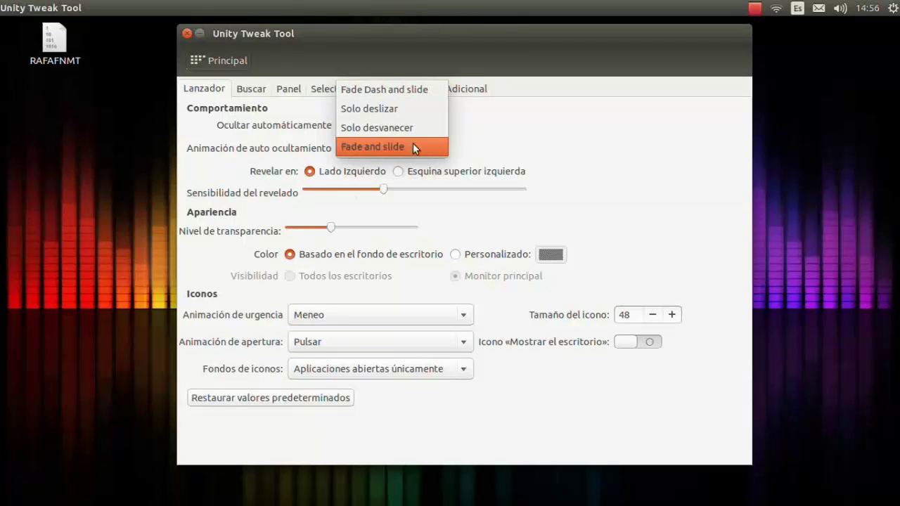
left_click(412, 146)
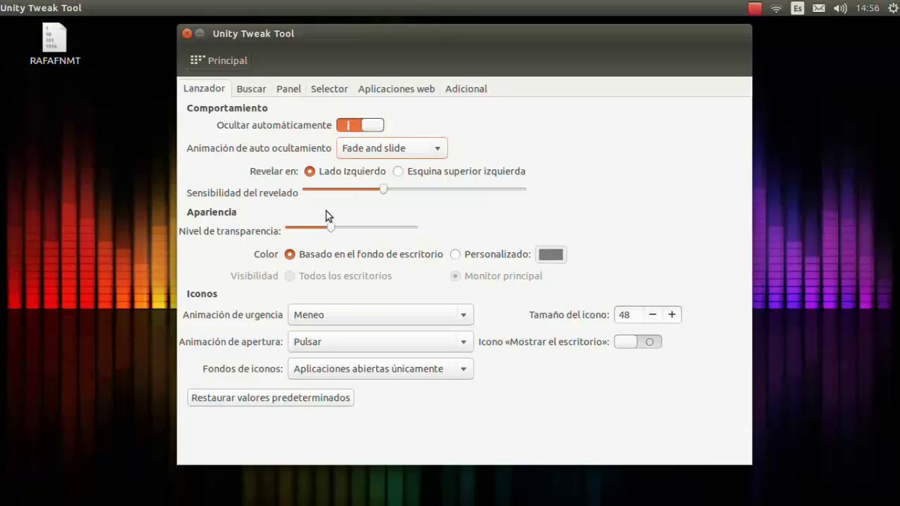
Step: Reveal the auto-hidden launcher several times to examine its reveal behaviour, transparency and colour
mouse_move(1, 183)
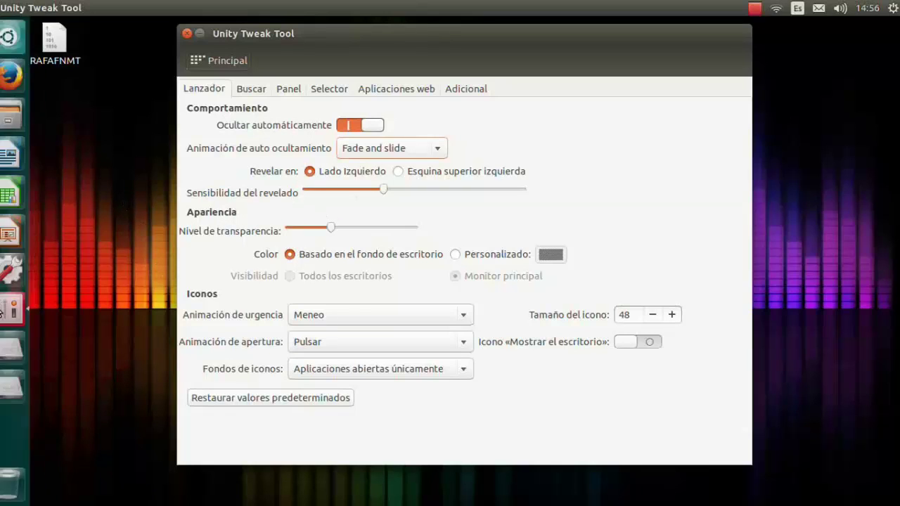
mouse_move(1, 431)
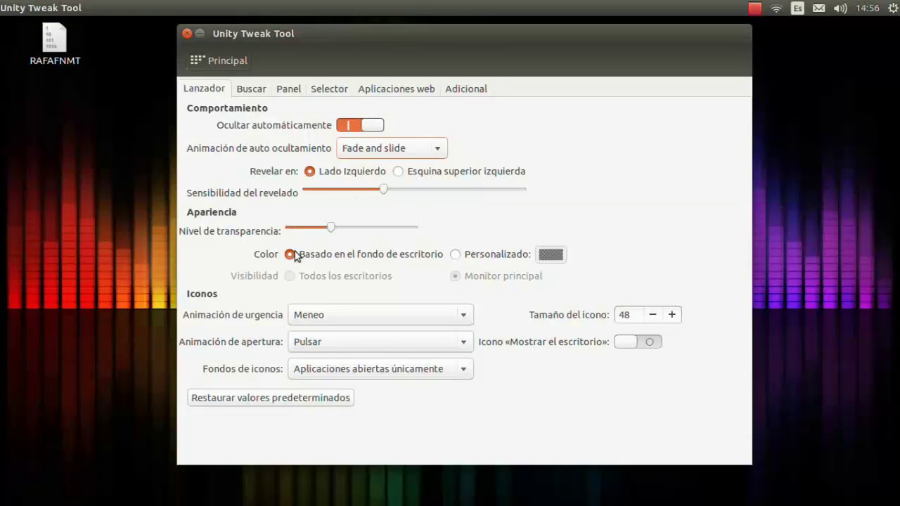
mouse_move(1, 98)
mouse_move(0, 211)
Step: Shift the Unity Tweak Tool window slightly and look through the Animación de urgencia options without choosing one
mouse_move(348, 35)
left_mouse_down()
mouse_move(445, 78)
mouse_move(304, 47)
mouse_move(360, 38)
left_mouse_up()
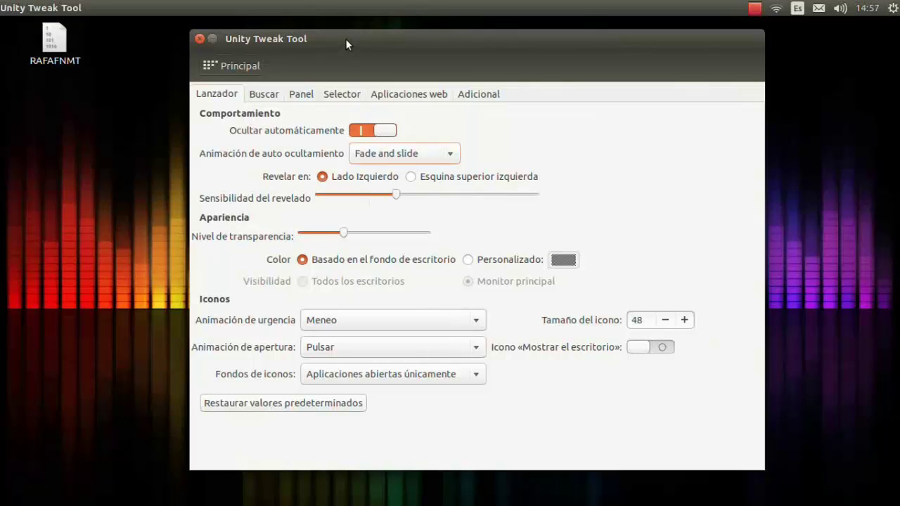
mouse_move(345, 40)
left_mouse_down()
mouse_move(325, 20)
mouse_move(341, 52)
left_mouse_up()
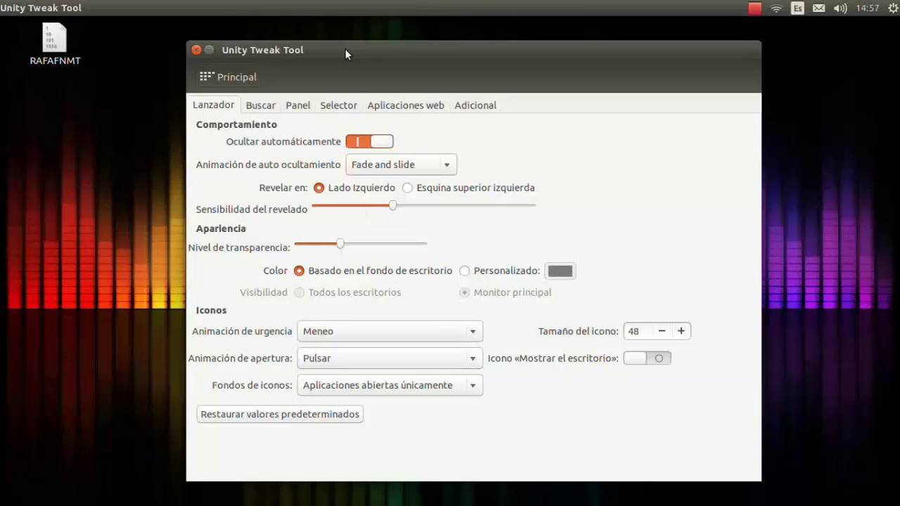
left_click(397, 340)
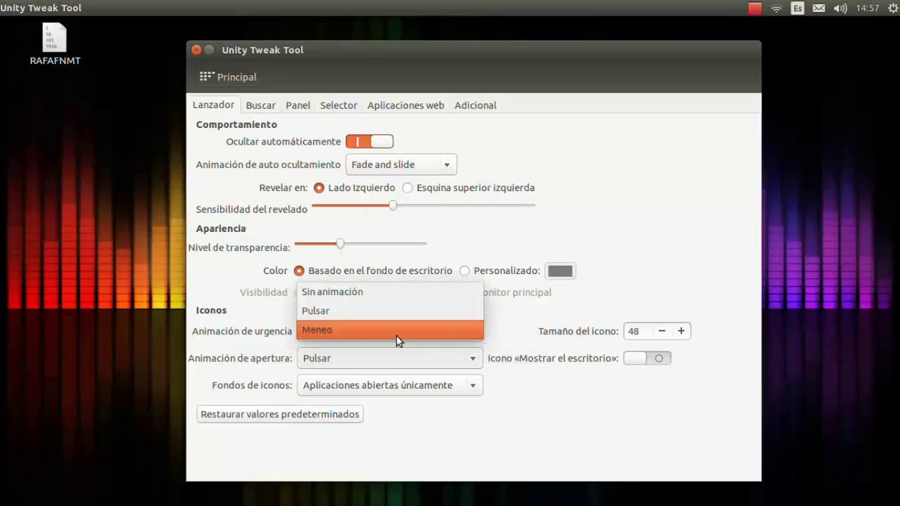
left_click(54, 331)
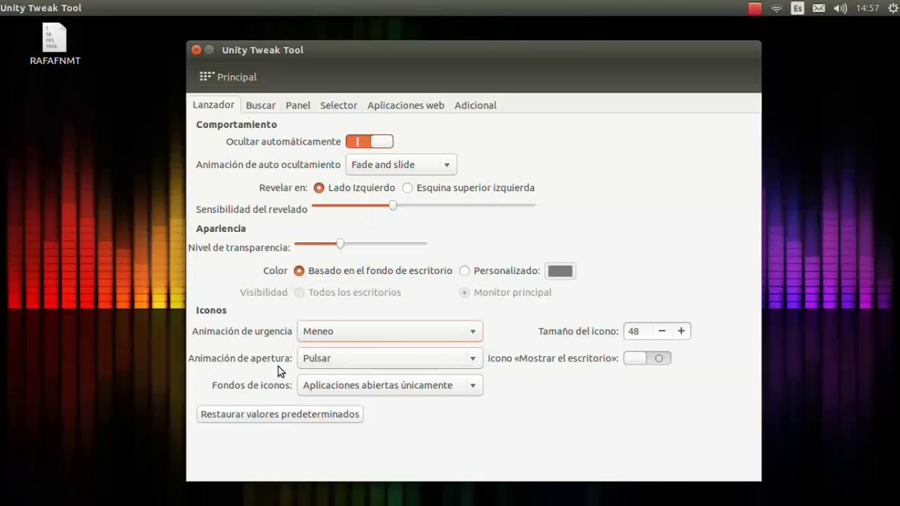
Step: Look through the Fondos de iconos options and keep Aplicaciones abiertas únicamente
mouse_move(2, 79)
left_click(407, 388)
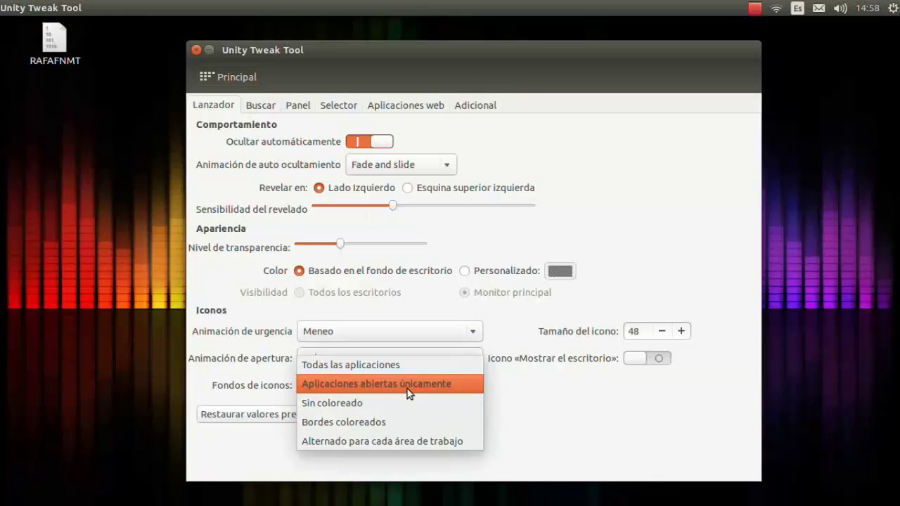
left_click(406, 389)
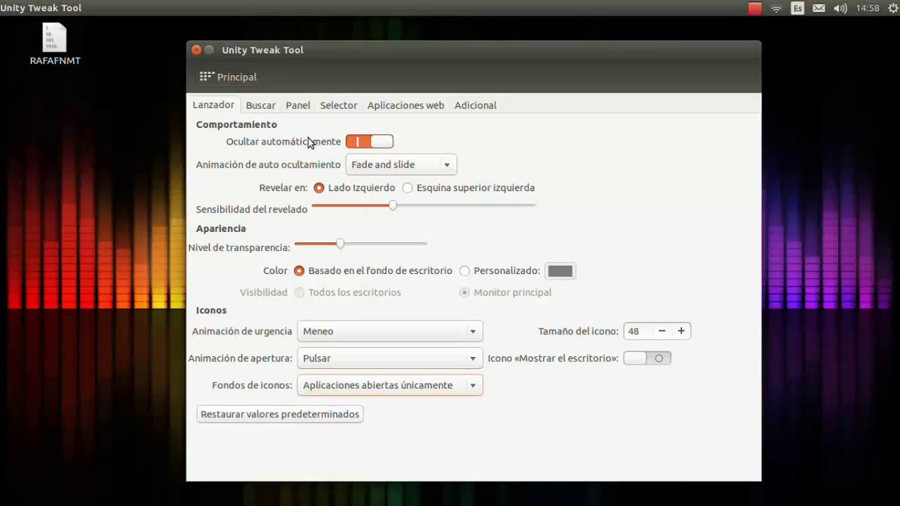
Step: Open the Buscar settings and view the Dash to examine its background blur
left_click(263, 107)
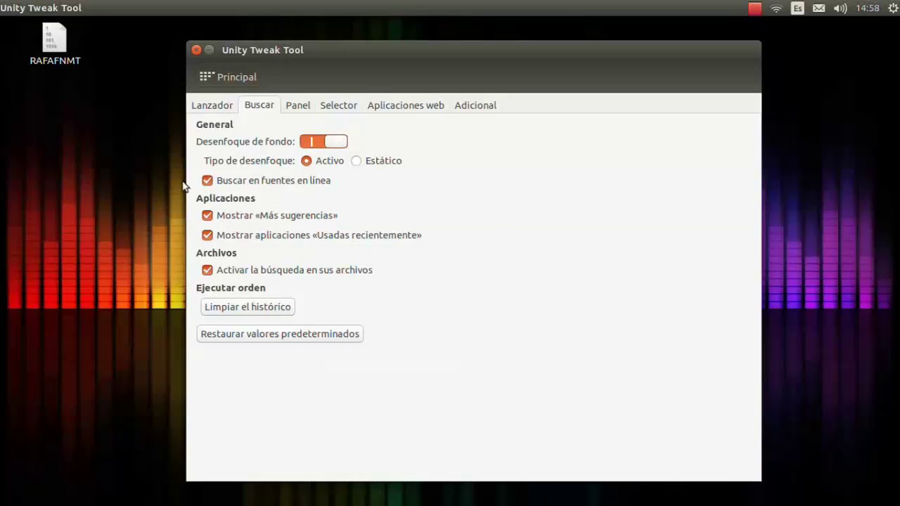
key("super")
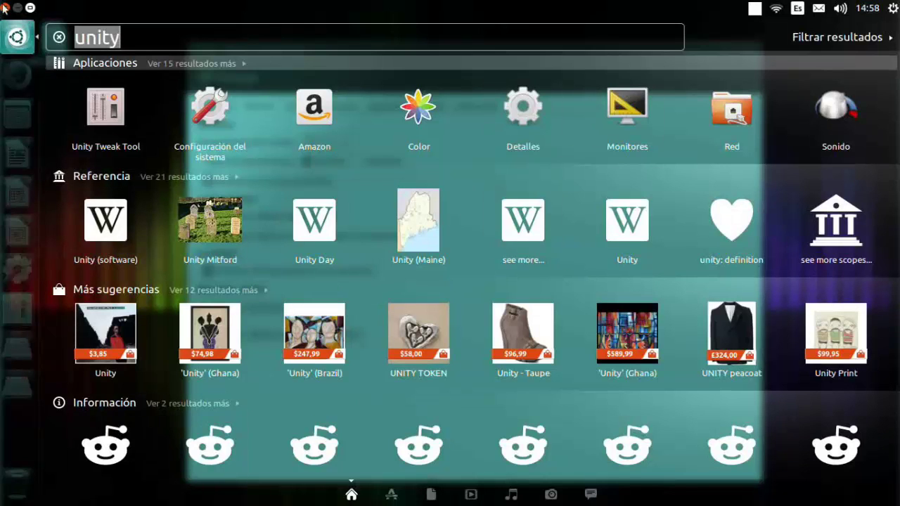
key("Return")
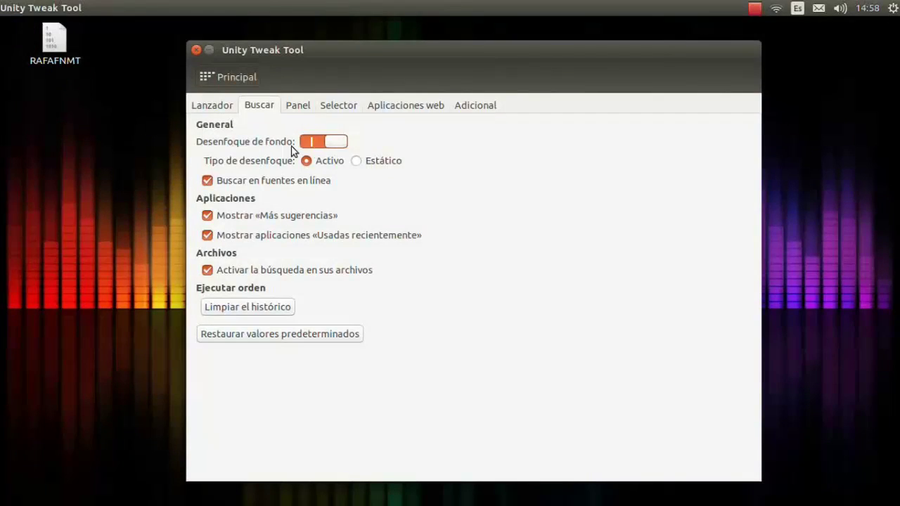
Step: Turn off Desenfoque de fondo, check how the Dash looks without it, and turn the blur back on
left_click(325, 141)
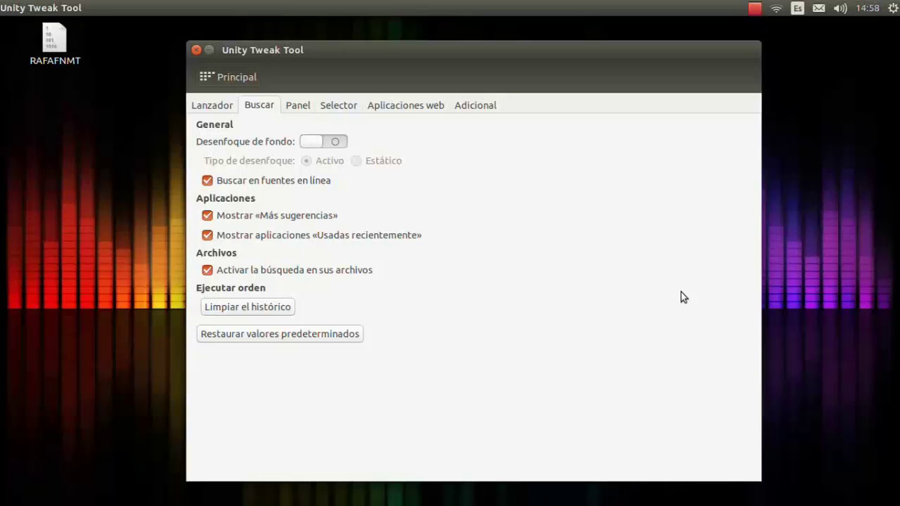
mouse_move(1, 210)
key("super")
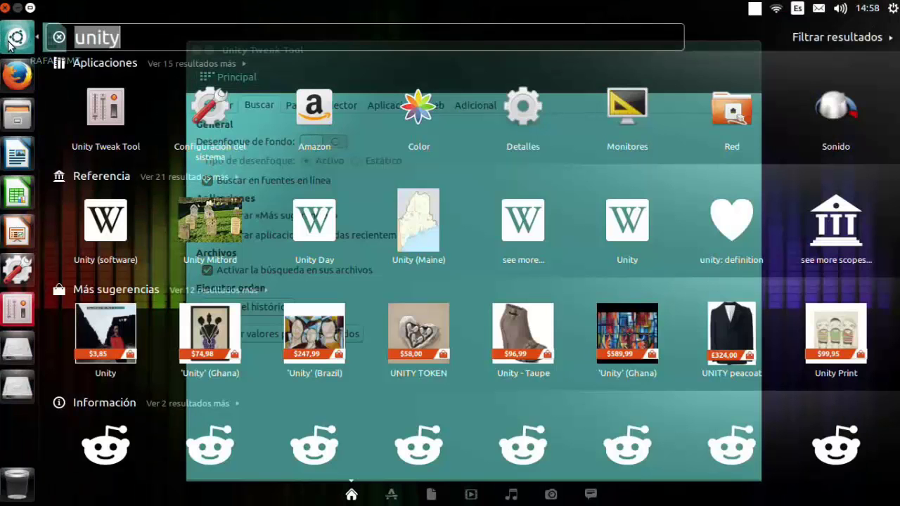
key("Escape")
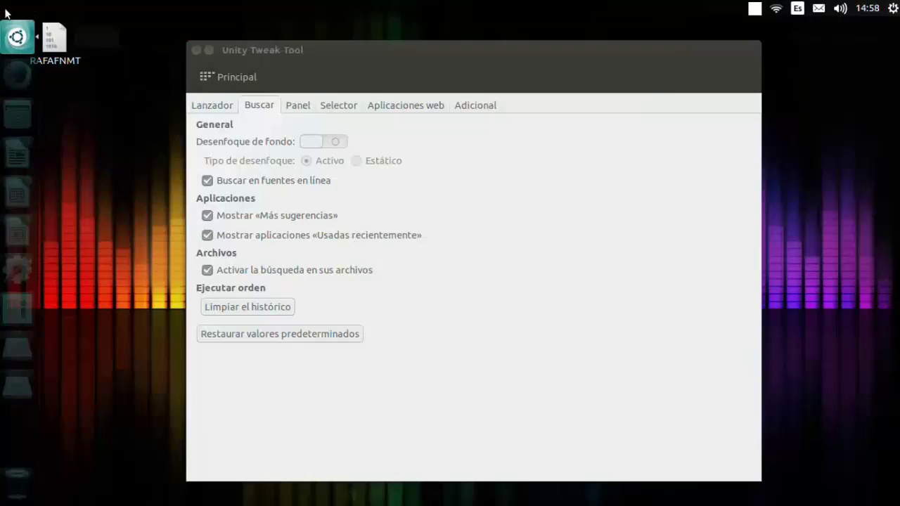
left_click(311, 143)
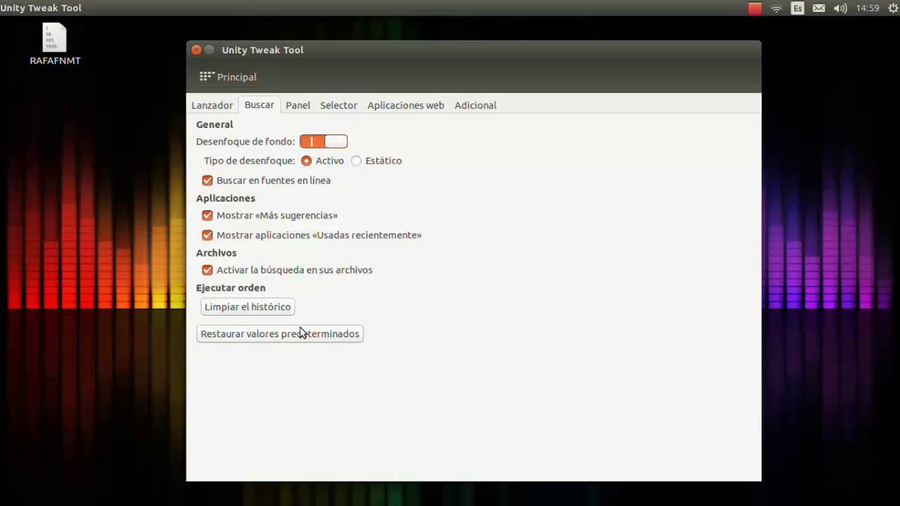
Step: In the Panel settings, disable the Bluetooth indicator and check the calendar shown by the clock indicator
left_click(300, 108)
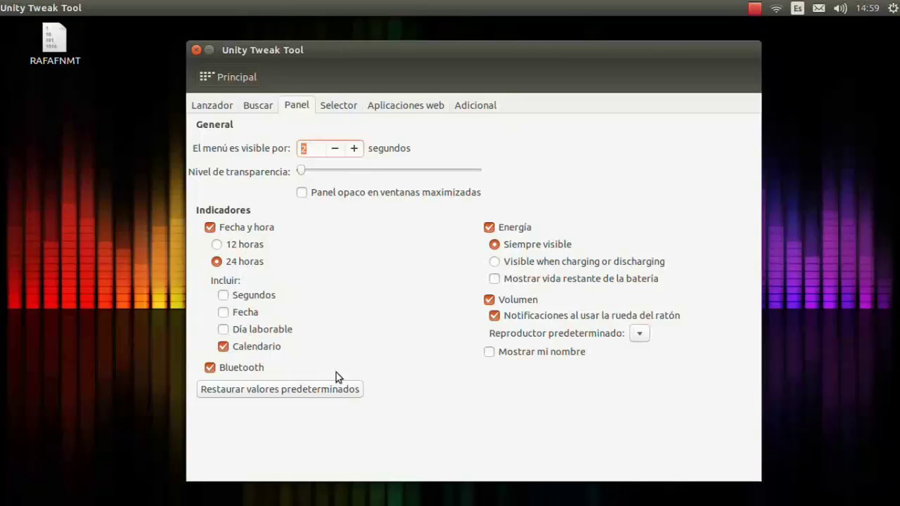
left_click(210, 368)
left_click(866, 8)
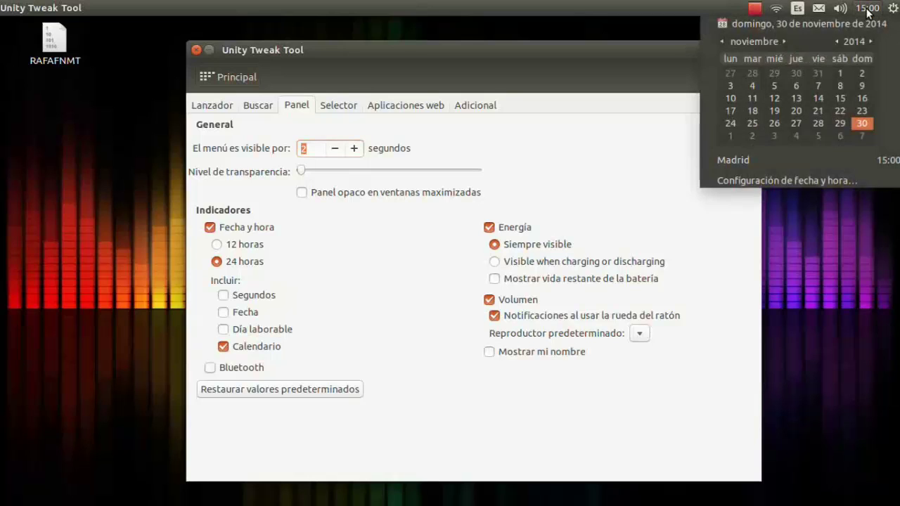
left_click(866, 8)
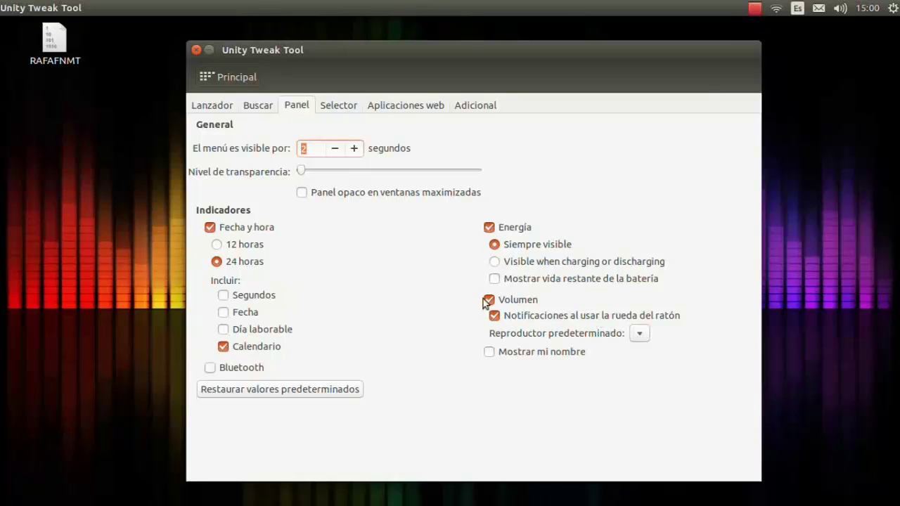
Step: View the Selector settings, and deselect Amazon among the preauthorized domains for web applications
left_click(338, 107)
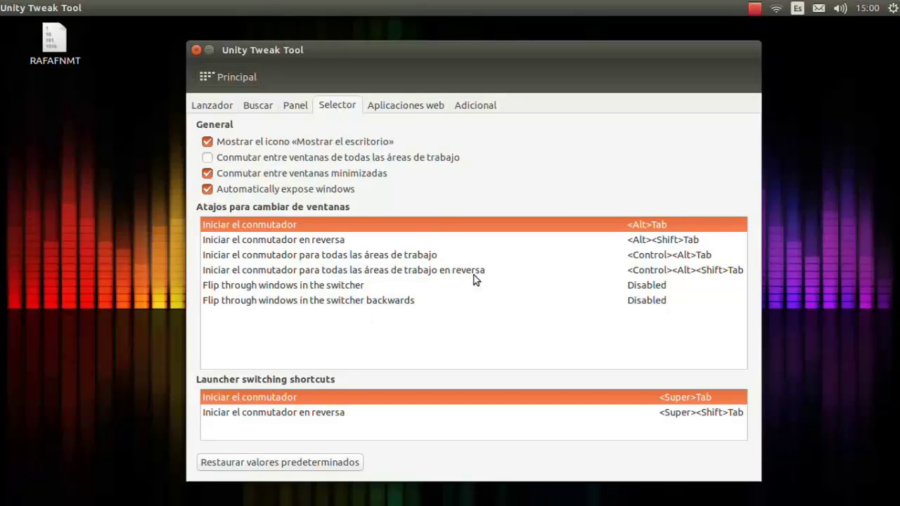
left_click(404, 104)
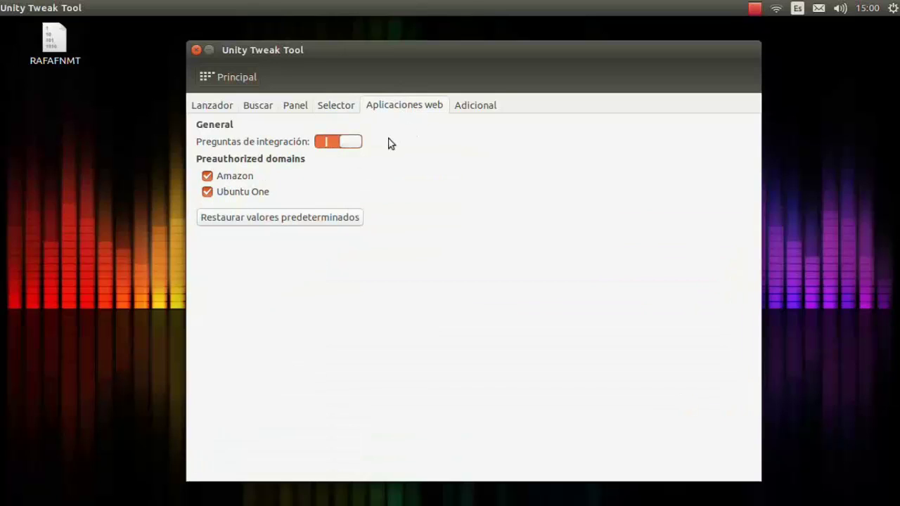
left_click(208, 177)
Step: Open the Adicional settings and view the Dash to see whether it keeps the previous search
left_click(481, 107)
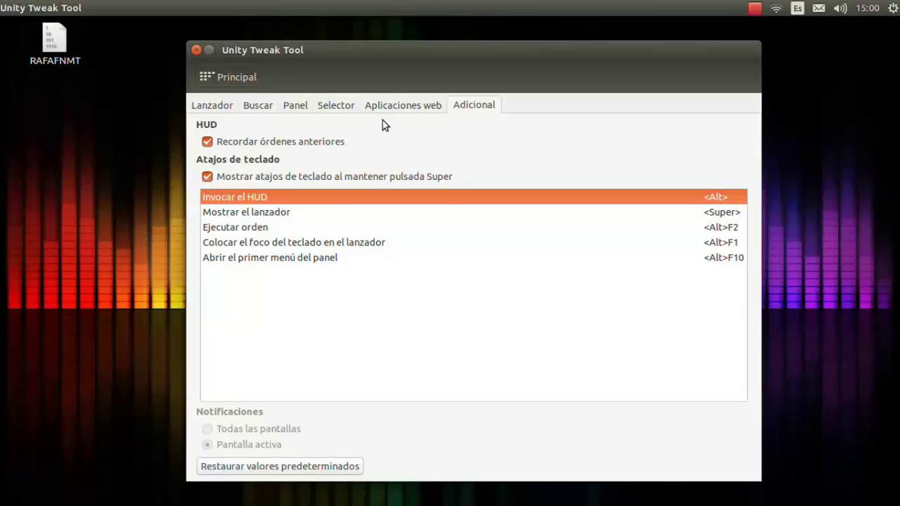
mouse_move(2, 62)
left_click(16, 39)
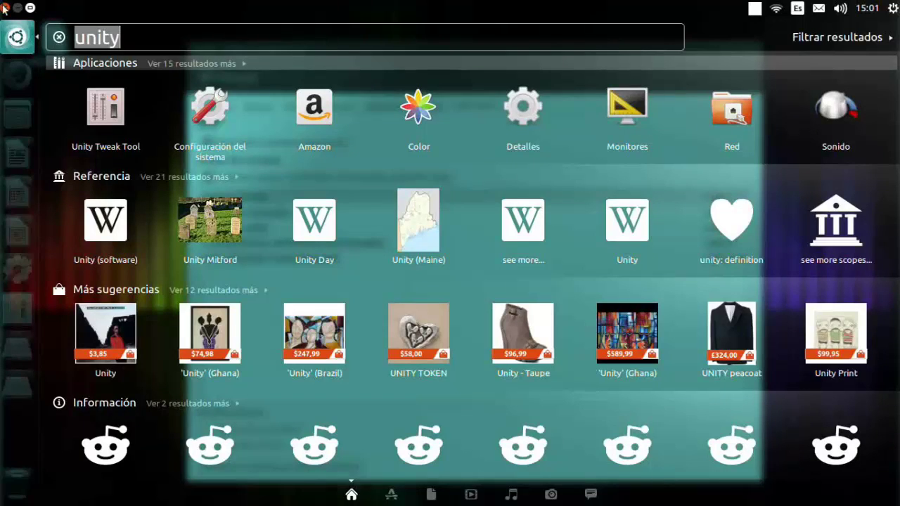
key("Return")
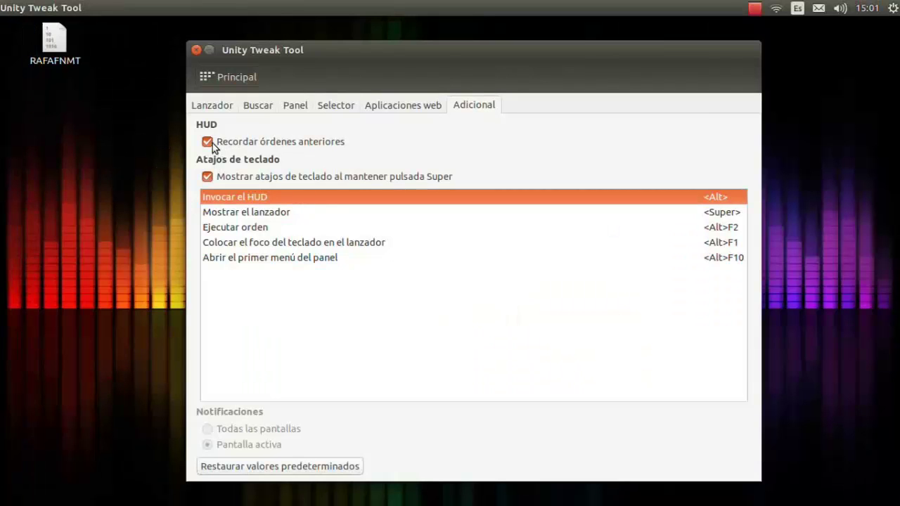
Step: Turn off Recordar órdenes anteriores, check and clear the Dash search, and turn the option back on
left_click(207, 142)
left_click(32, 45)
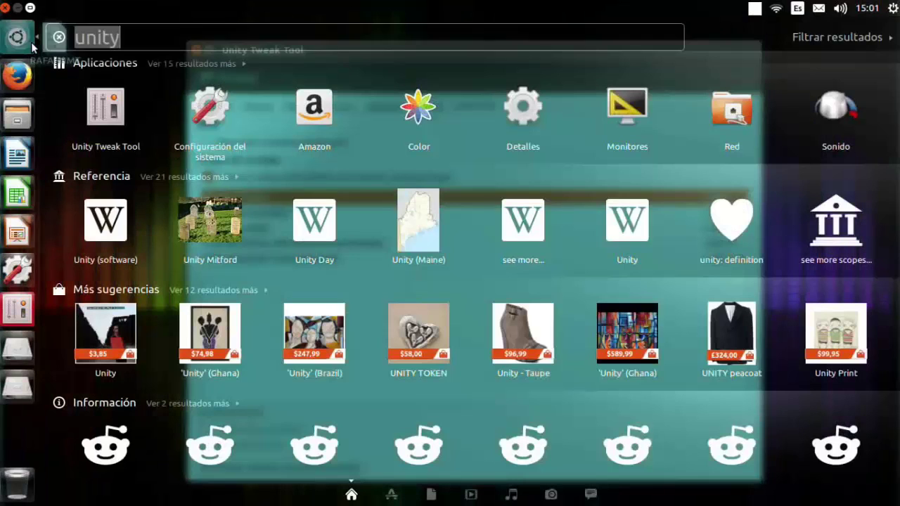
key("BackSpace")
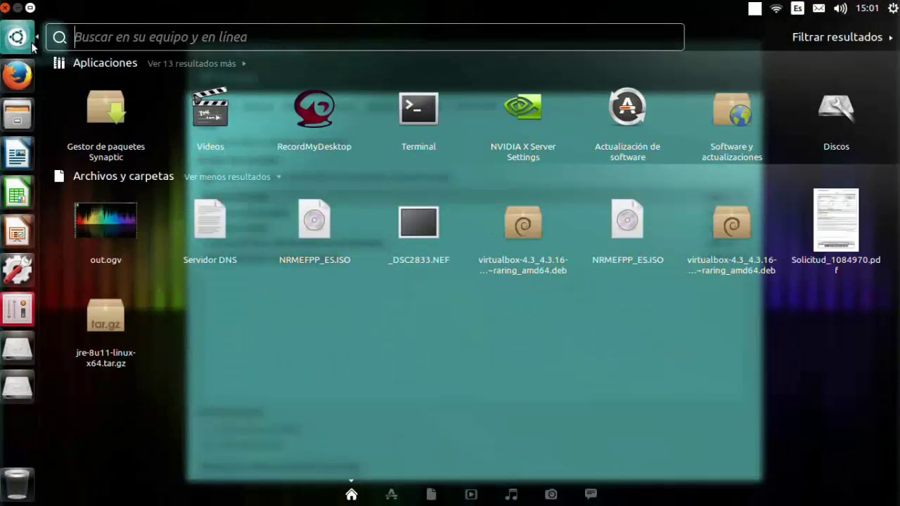
left_click(4, 8)
left_click(207, 142)
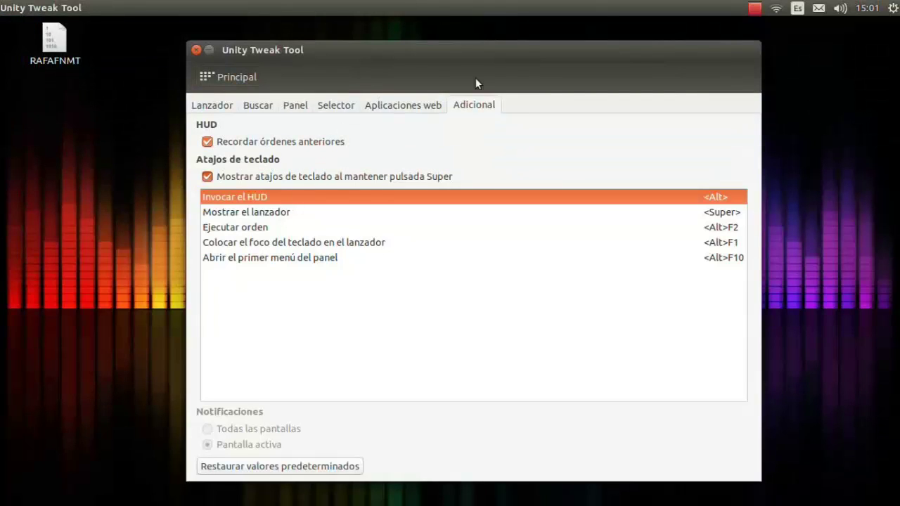
Step: Return to the Lanzador settings, shift the window slightly and close Unity Tweak Tool
left_click(196, 107)
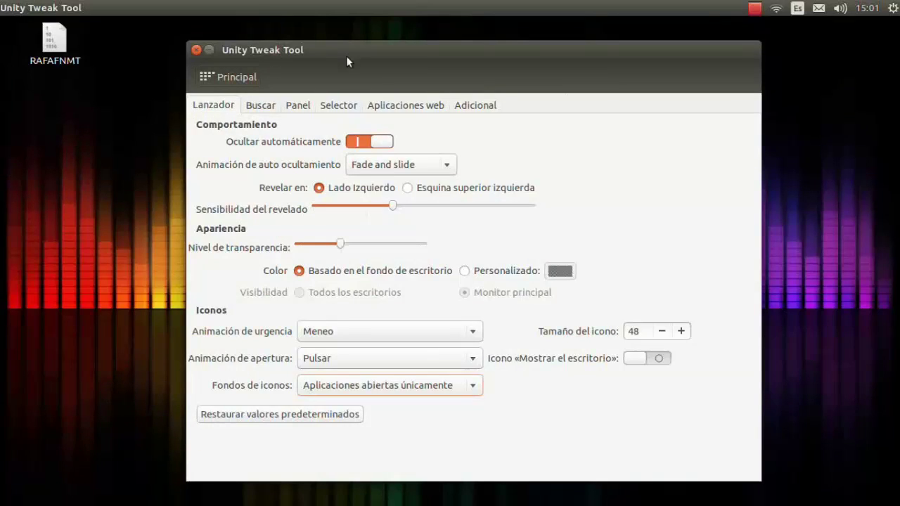
left_click_drag(344, 56, 327, 44)
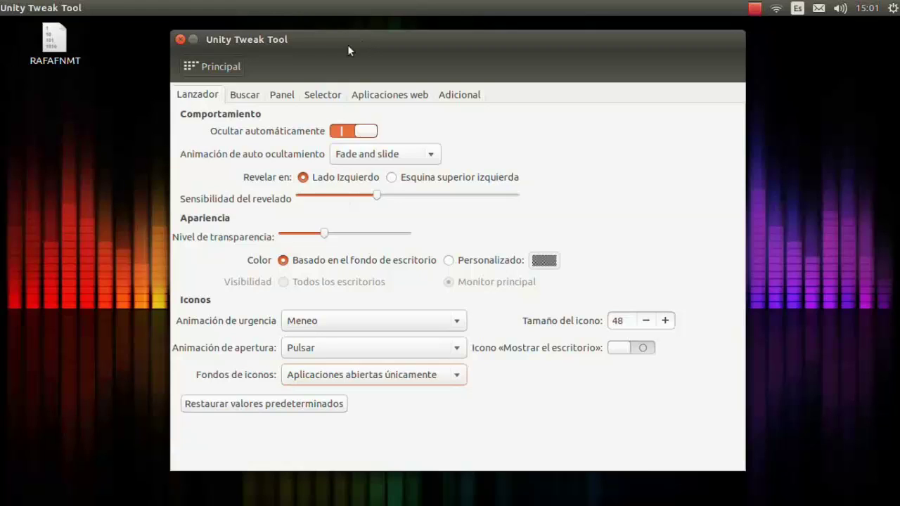
left_click(179, 40)
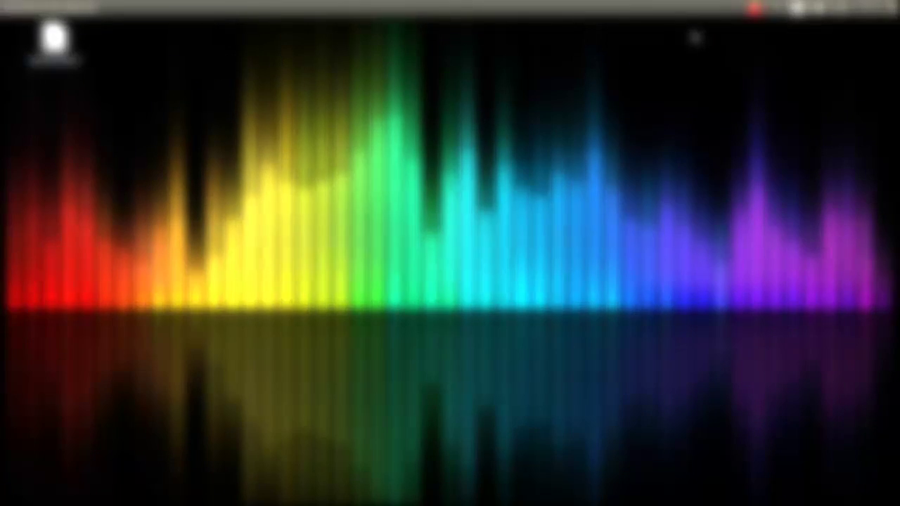